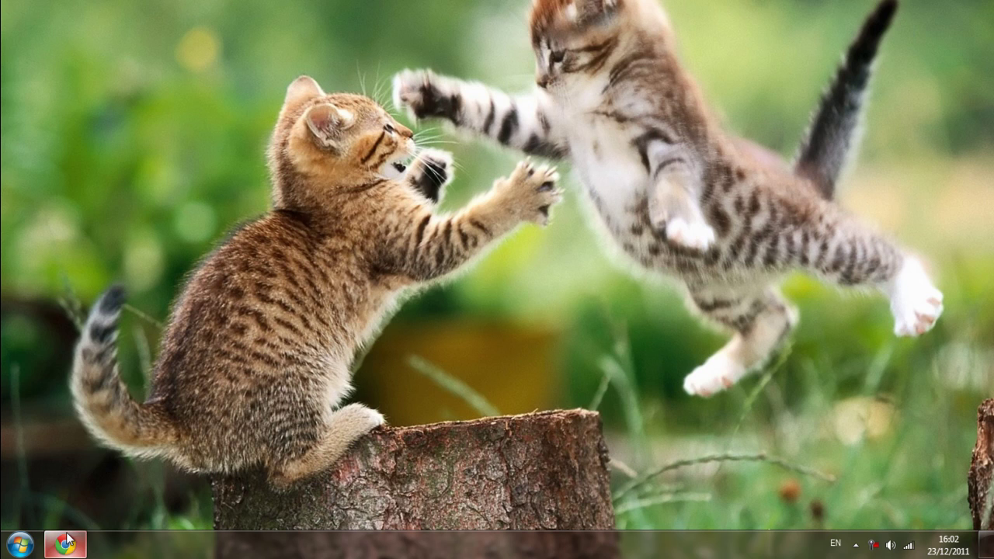
# Step: Look through the MCEdit forum thread in Chrome, including its warning and version notes, and close the browser
pyautogui.moveTo(68, 537)
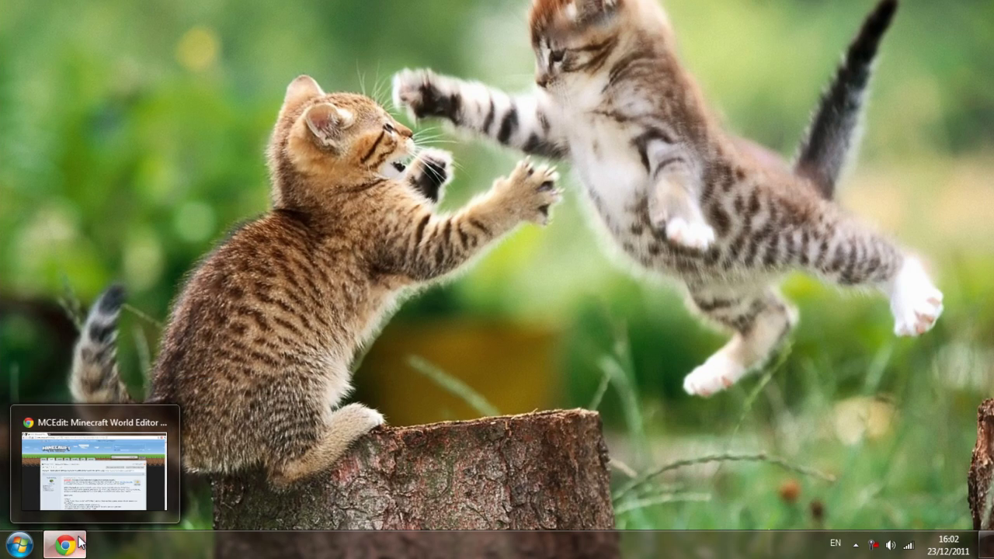
pyautogui.click(80, 544)
pyautogui.scroll(-3, 130, 173)
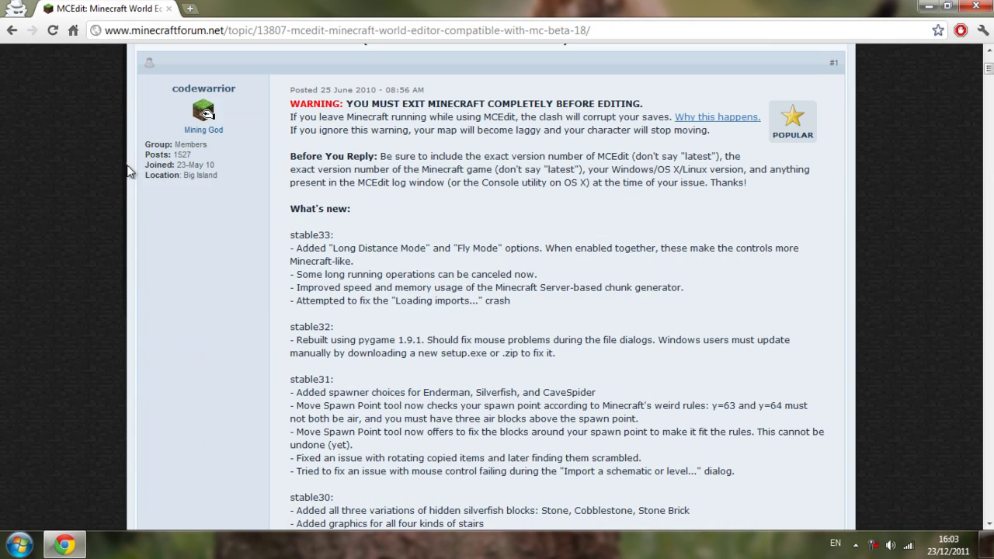
pyautogui.scroll(3, 606, 171)
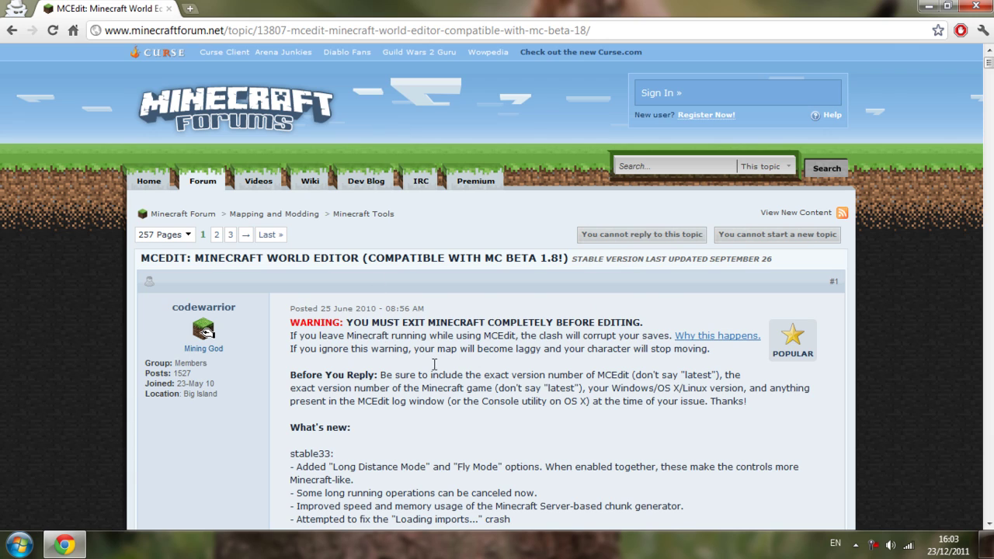
pyautogui.scroll(-1, 435, 363)
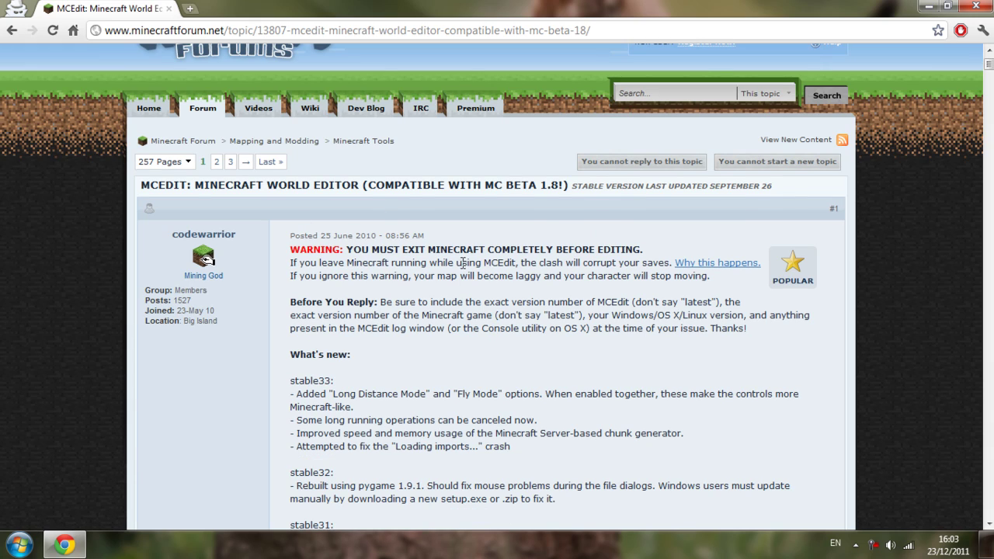
pyautogui.tripleClick(463, 262)
pyautogui.click(451, 301)
pyautogui.scroll(2, 412, 294)
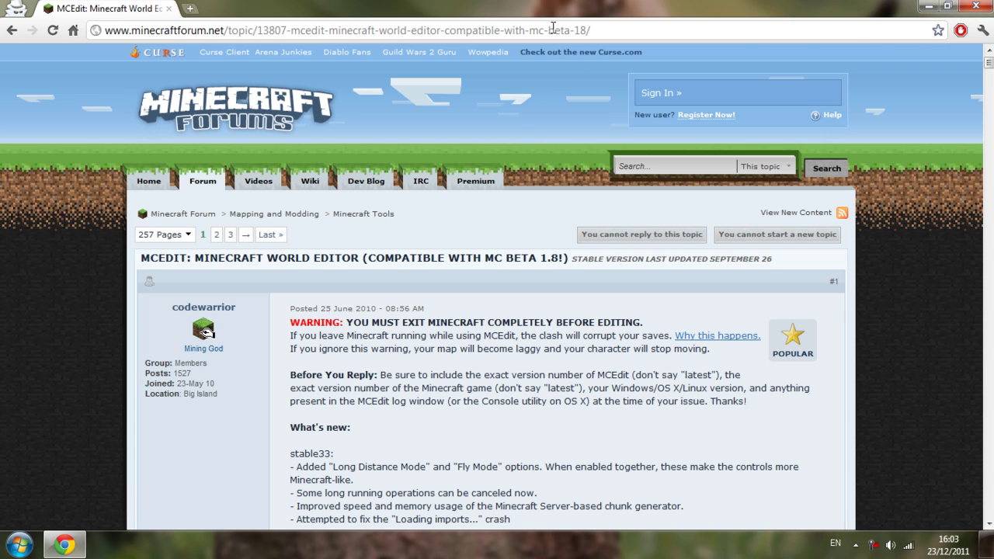
pyautogui.click(969, 6)
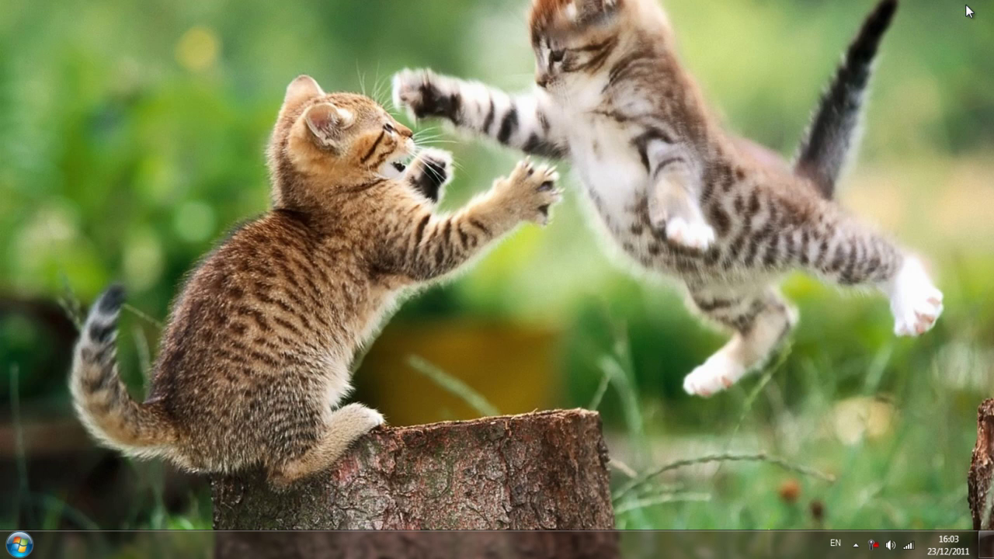
# Step: Launch MCEdit on the computer and load the recent world named Screenhot
pyautogui.press('super')
pyautogui.write('mcedit')
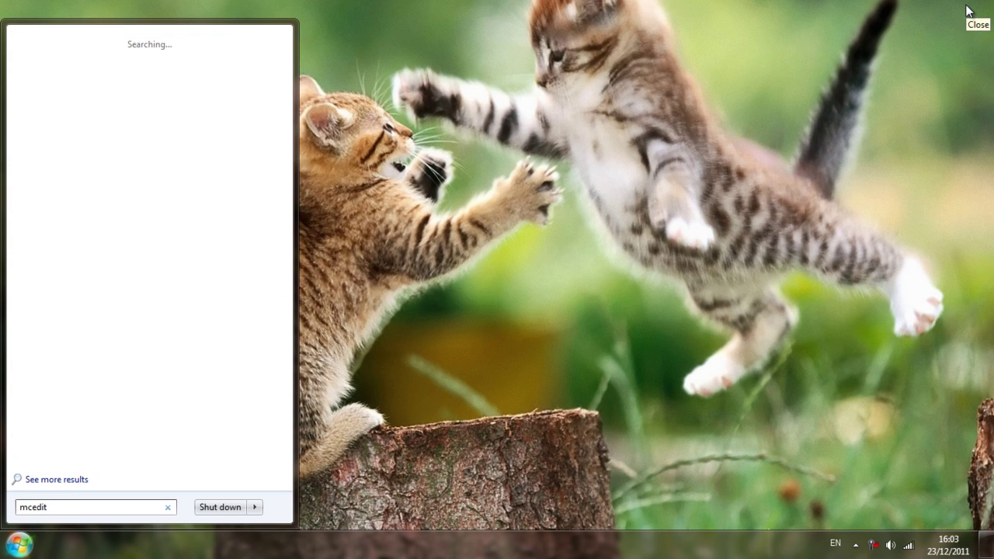
pyautogui.press('Return')
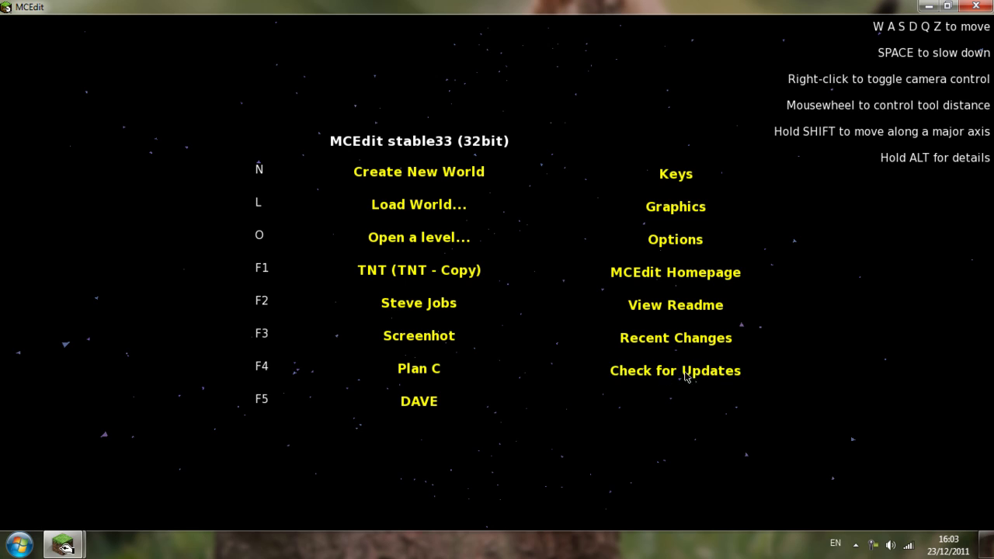
pyautogui.click(604, 378)
pyautogui.click(405, 345)
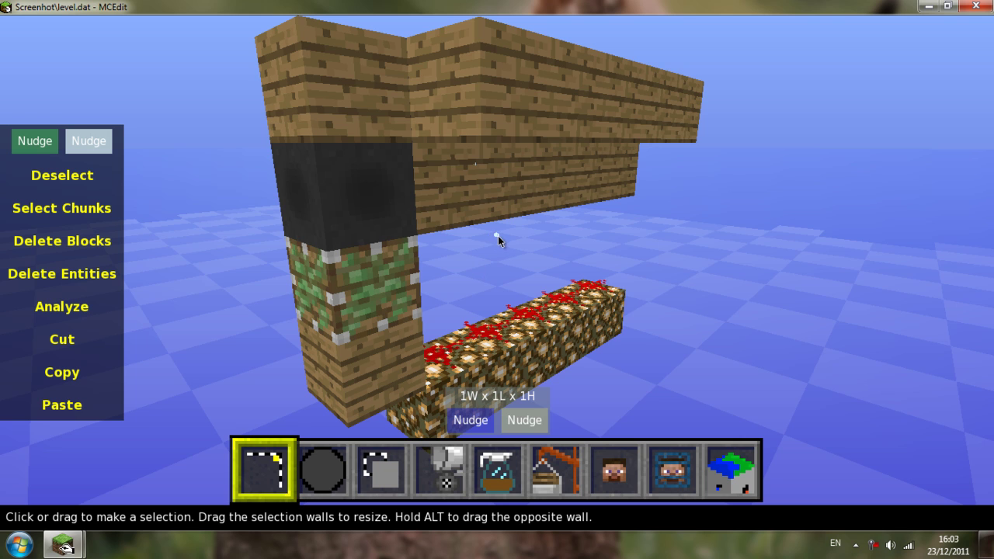
# Step: Fly back and around the wooden water-tank contraption to examine its overall shape and redstone wiring
pyautogui.rightClick(497, 236)
pyautogui.press('s')
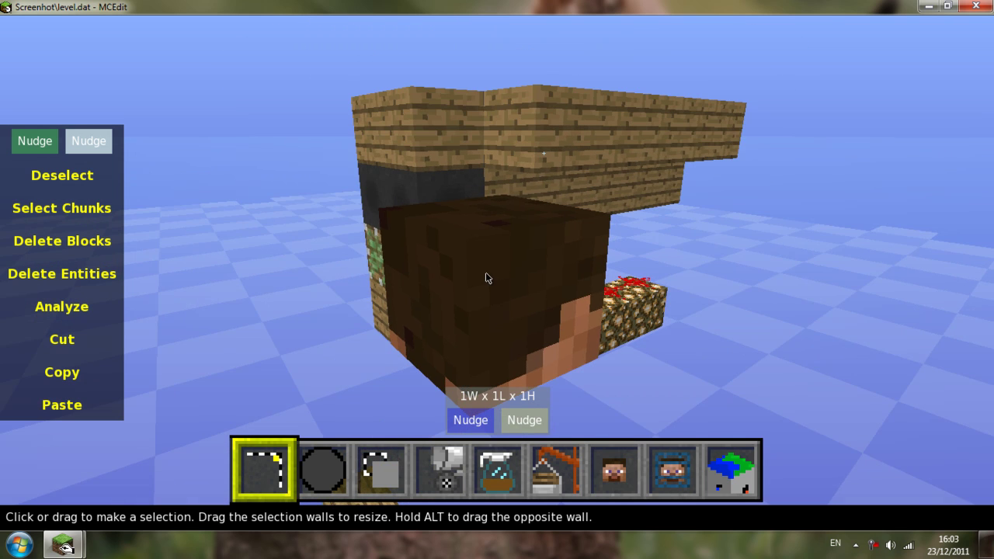
pyautogui.press('d')
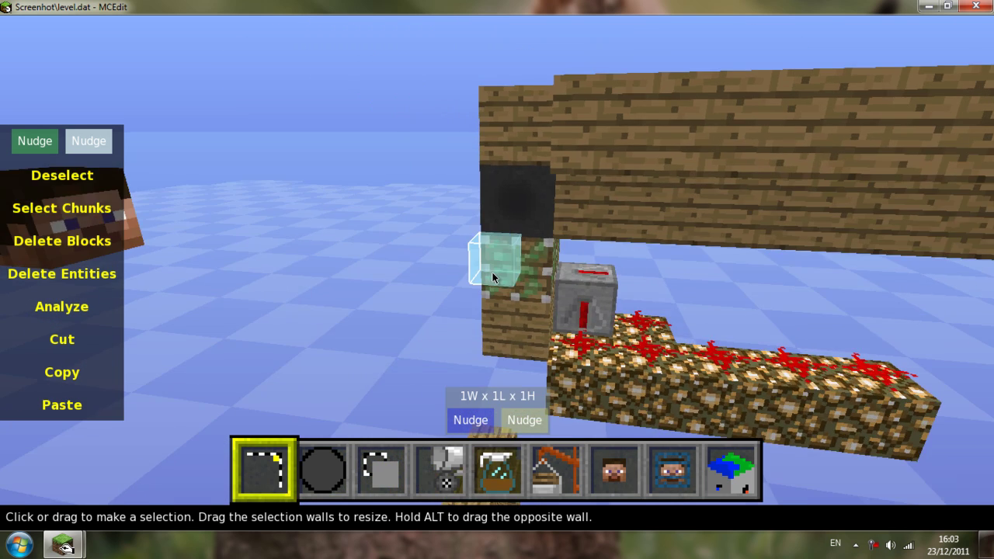
pyautogui.press('s')
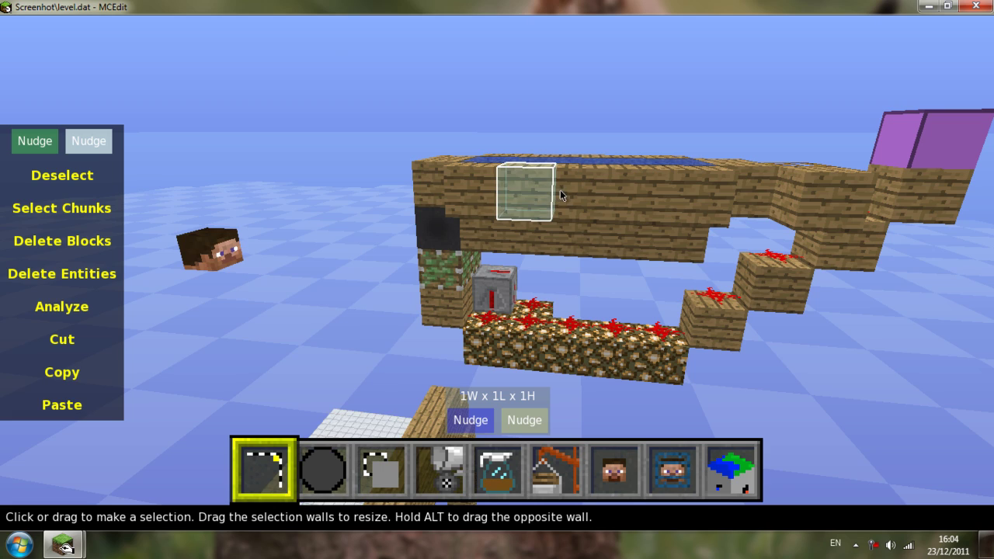
pyautogui.moveTo(578, 193); pyautogui.dragTo(497, 273, button='right')
pyautogui.moveTo(610, 237); pyautogui.dragTo(502, 271, button='right')
pyautogui.moveTo(581, 258); pyautogui.dragTo(499, 277, button='right')
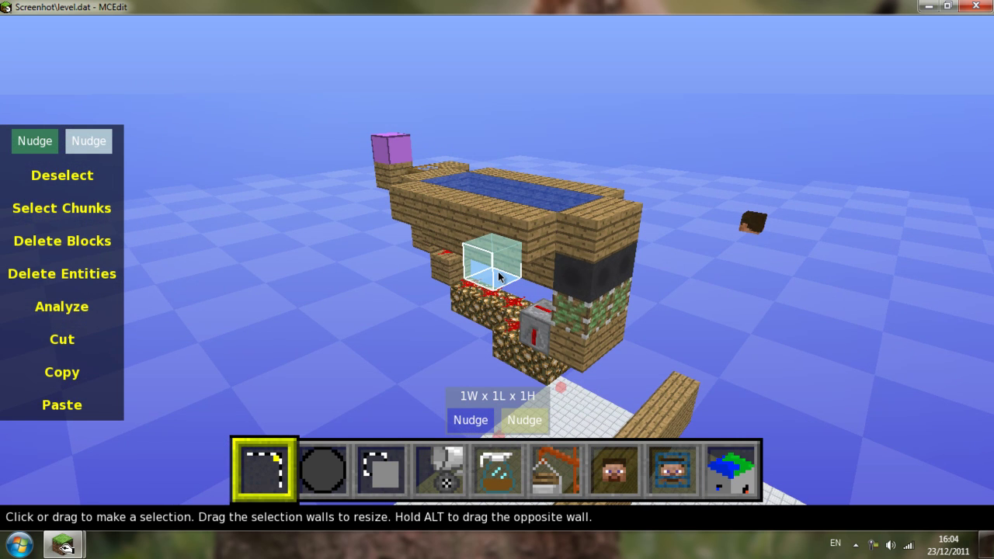
pyautogui.moveTo(500, 277)
pyautogui.mouseDown(button='right')
pyautogui.moveTo(481, 277)
pyautogui.moveTo(499, 277)
pyautogui.mouseUp(button='right')
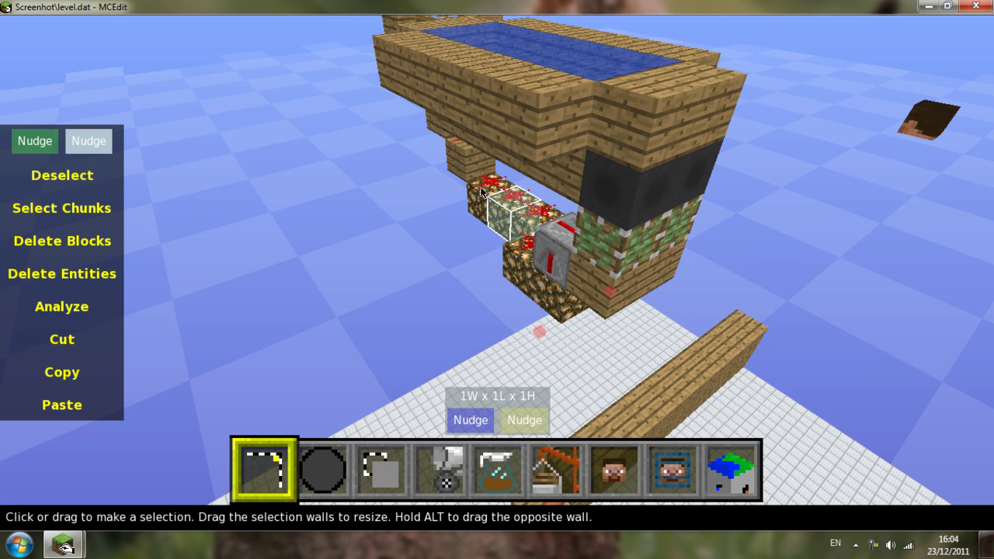
# Step: Examine the contraption's individual parts: the repeater, pistons, dark blocks above them, plank walls and pink block
pyautogui.click(561, 262)
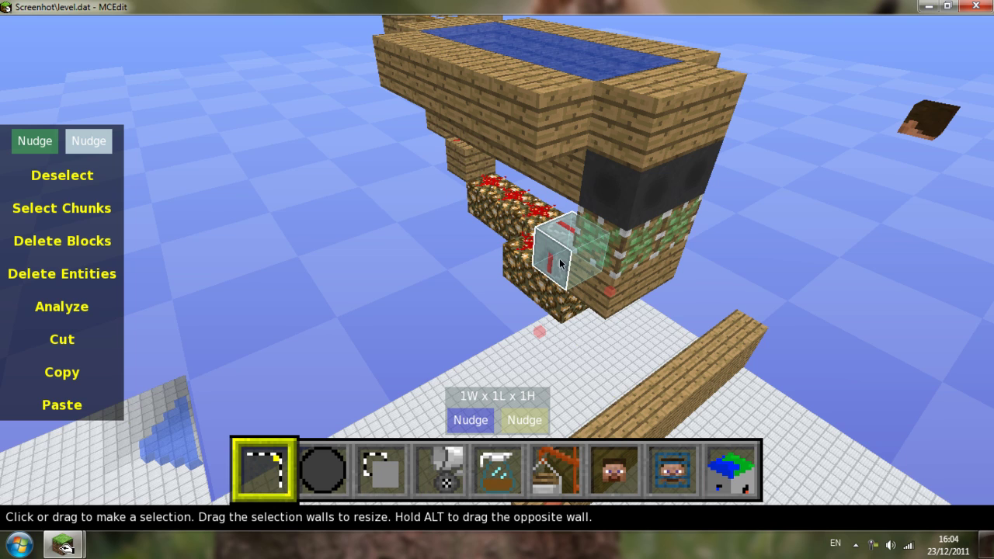
pyautogui.click(622, 254)
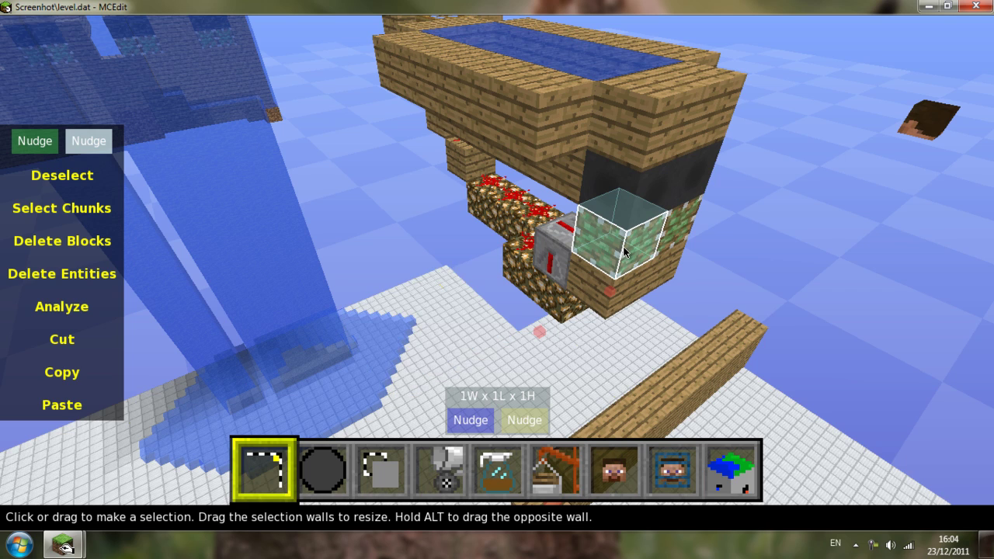
pyautogui.click(621, 207)
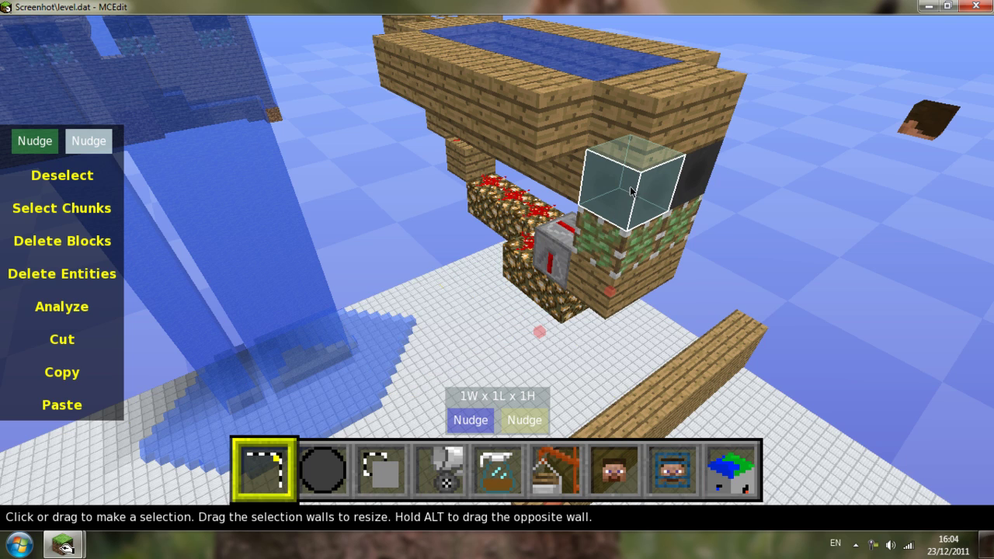
pyautogui.click(643, 114)
pyautogui.click(441, 96)
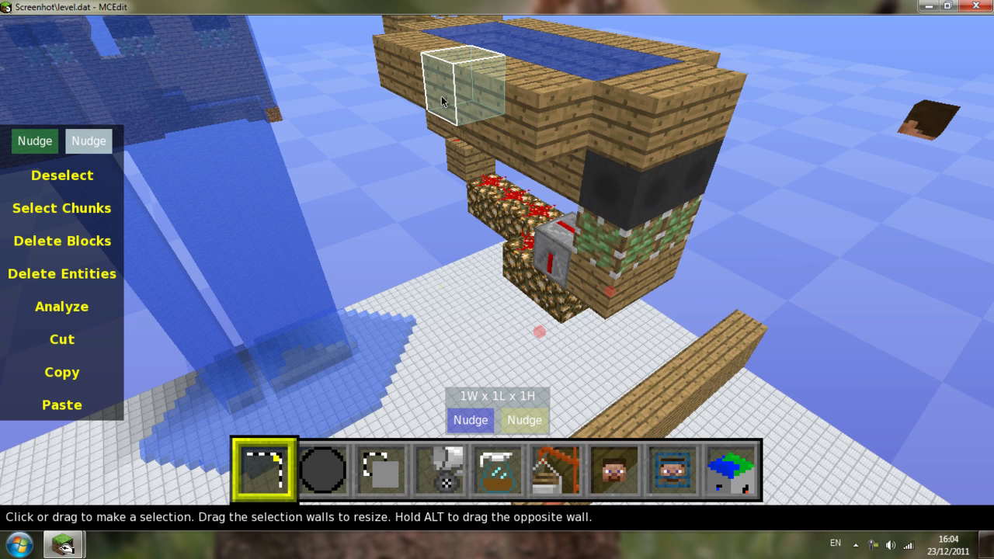
pyautogui.moveTo(524, 265)
pyautogui.mouseDown(button='right')
pyautogui.moveTo(500, 272)
pyautogui.moveTo(509, 259)
pyautogui.mouseUp(button='right')
pyautogui.press('w')
pyautogui.moveTo(395, 205); pyautogui.dragTo(497, 272, button='right')
pyautogui.click(521, 239)
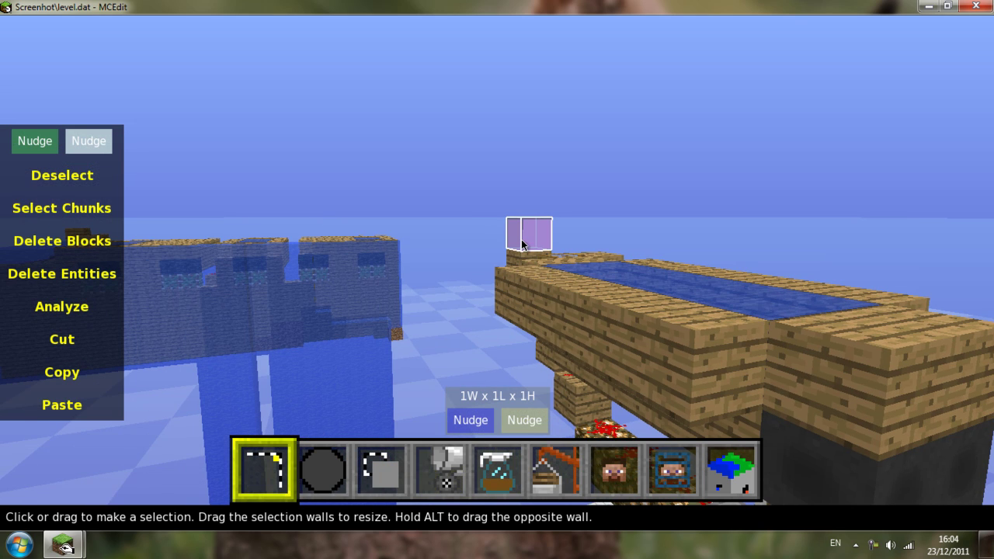
pyautogui.click(563, 318)
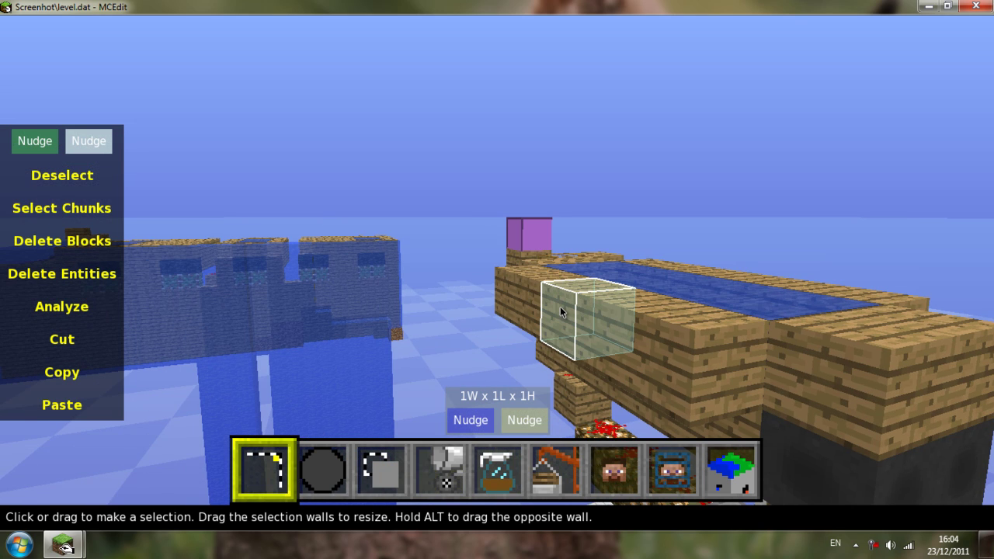
pyautogui.moveTo(551, 309); pyautogui.dragTo(498, 274, button='right')
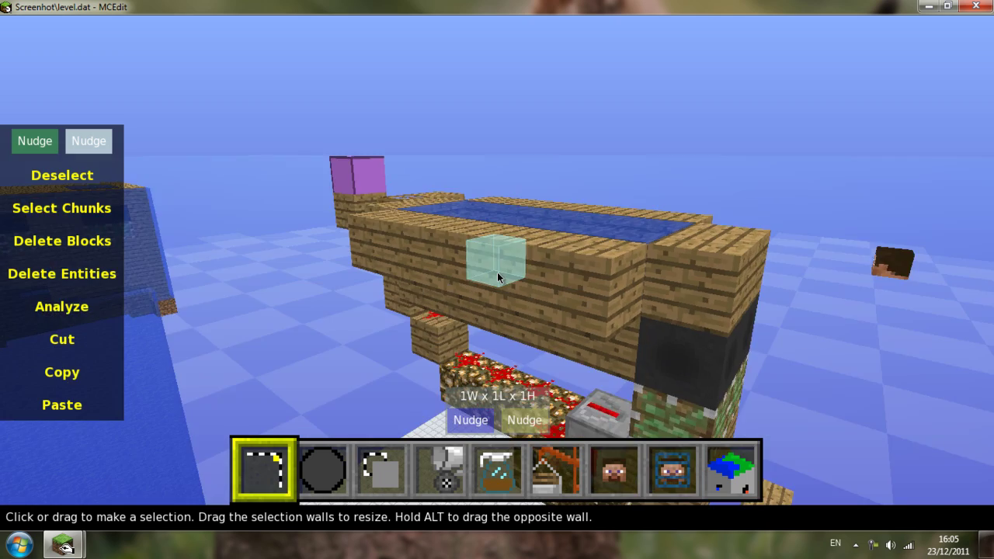
# Step: Examine the contraption from its piston end, together with the large water structure behind it
pyautogui.moveTo(498, 274)
pyautogui.mouseDown(button='right')
pyautogui.moveTo(504, 267)
pyautogui.moveTo(491, 279)
pyautogui.moveTo(519, 267)
pyautogui.moveTo(477, 273)
pyautogui.moveTo(499, 273)
pyautogui.moveTo(493, 262)
pyautogui.moveTo(496, 279)
pyautogui.moveTo(511, 269)
pyautogui.moveTo(486, 271)
pyautogui.moveTo(497, 276)
pyautogui.moveTo(485, 281)
pyautogui.moveTo(497, 272)
pyautogui.mouseUp(button='right')
pyautogui.press('w')
pyautogui.press('s')
pyautogui.press('s')
pyautogui.press('d')
pyautogui.press('d')
pyautogui.press('d')
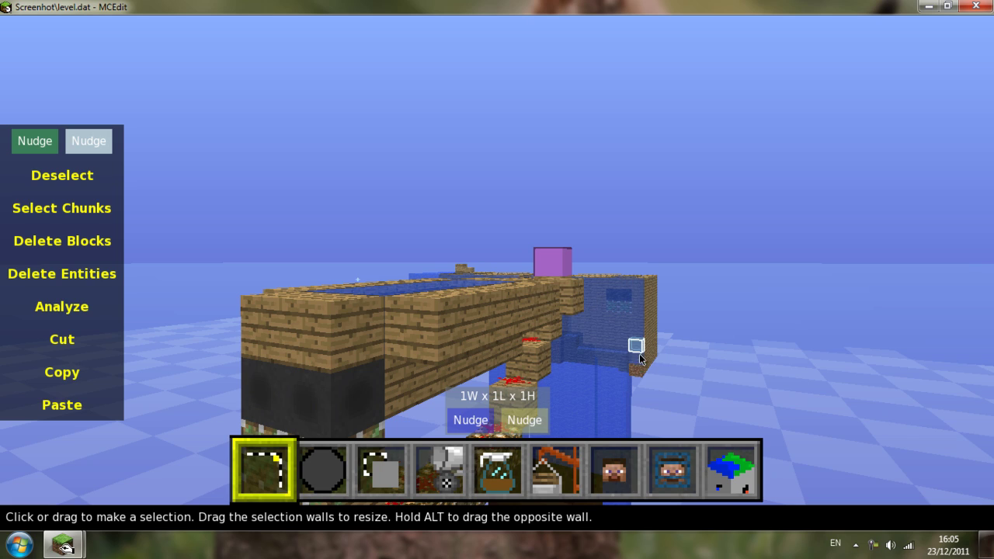
pyautogui.rightClick(654, 288)
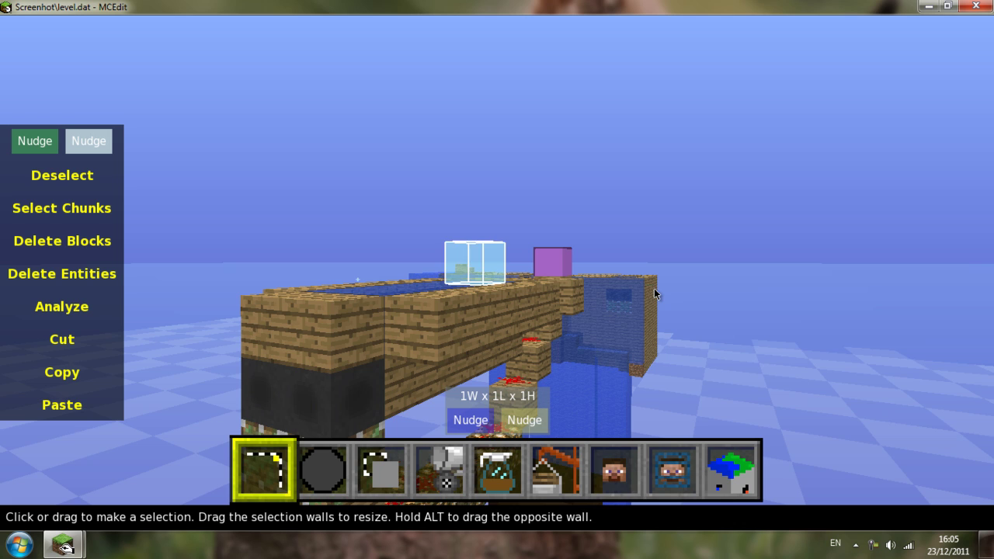
pyautogui.moveTo(494, 277)
pyautogui.mouseDown(button='right')
pyautogui.moveTo(482, 275)
pyautogui.moveTo(498, 272)
pyautogui.moveTo(494, 284)
pyautogui.moveTo(495, 270)
pyautogui.moveTo(506, 271)
pyautogui.mouseUp(button='right')
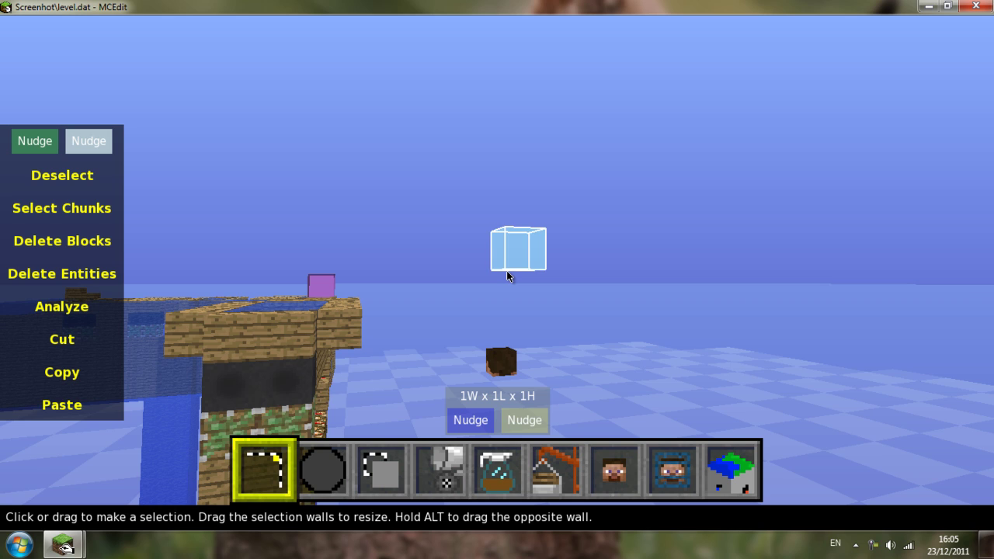
# Step: Select a box of 7W x 13L x 9H blocks enclosing the whole contraption
pyautogui.scroll(1, 506, 270)
pyautogui.scroll(-3, 507, 270)
pyautogui.moveTo(507, 270)
pyautogui.mouseDown(button='right')
pyautogui.moveTo(486, 264)
pyautogui.moveTo(497, 271)
pyautogui.moveTo(484, 247)
pyautogui.moveTo(517, 295)
pyautogui.moveTo(498, 269)
pyautogui.moveTo(457, 295)
pyautogui.moveTo(491, 271)
pyautogui.moveTo(505, 274)
pyautogui.mouseUp(button='right')
pyautogui.click(500, 277)
pyautogui.press('w')
pyautogui.click(501, 267)
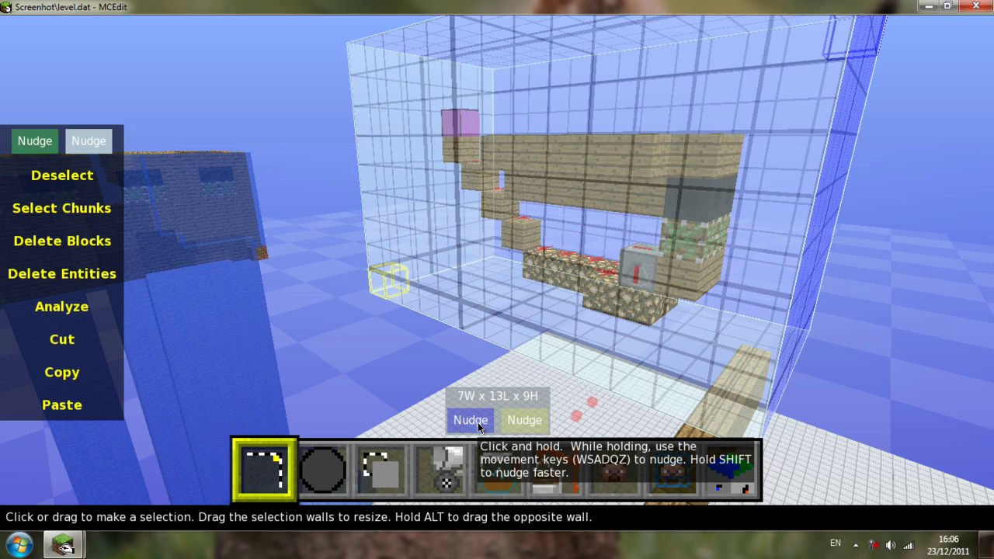
# Step: Nudge the selection's blue corner inward and down to tighten the box to 7W x 11L x 7H
pyautogui.click(478, 424)
pyautogui.press('a')
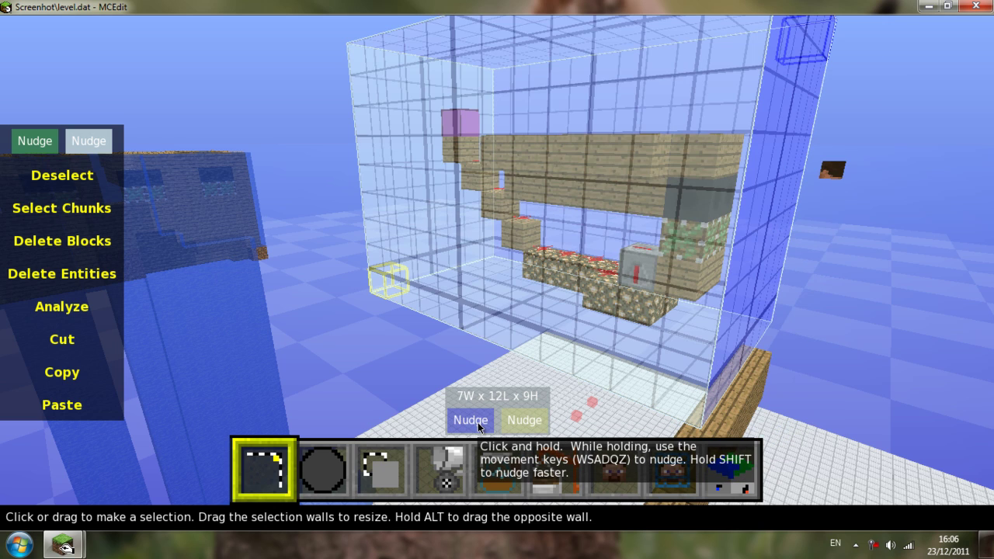
pyautogui.press('a')
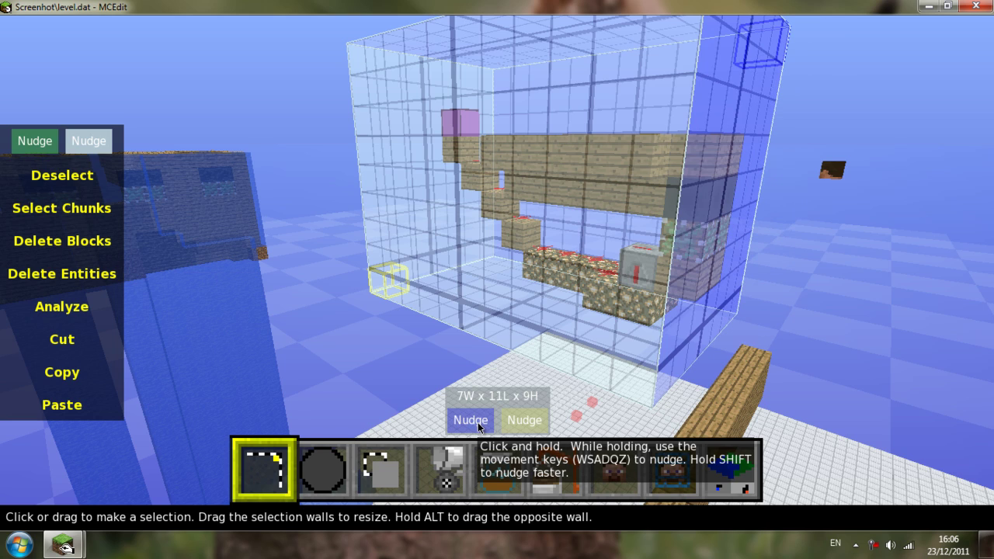
pyautogui.press('a')
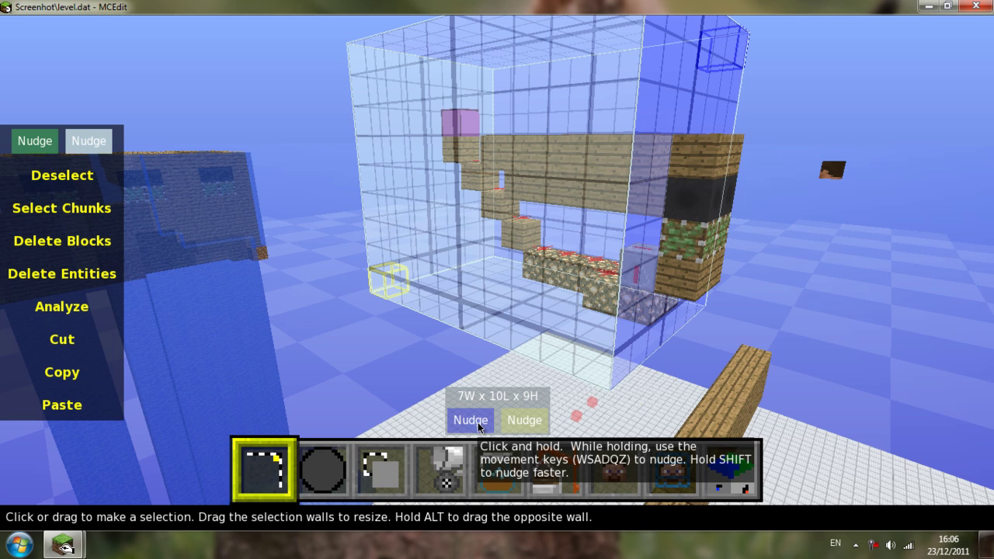
pyautogui.press('d')
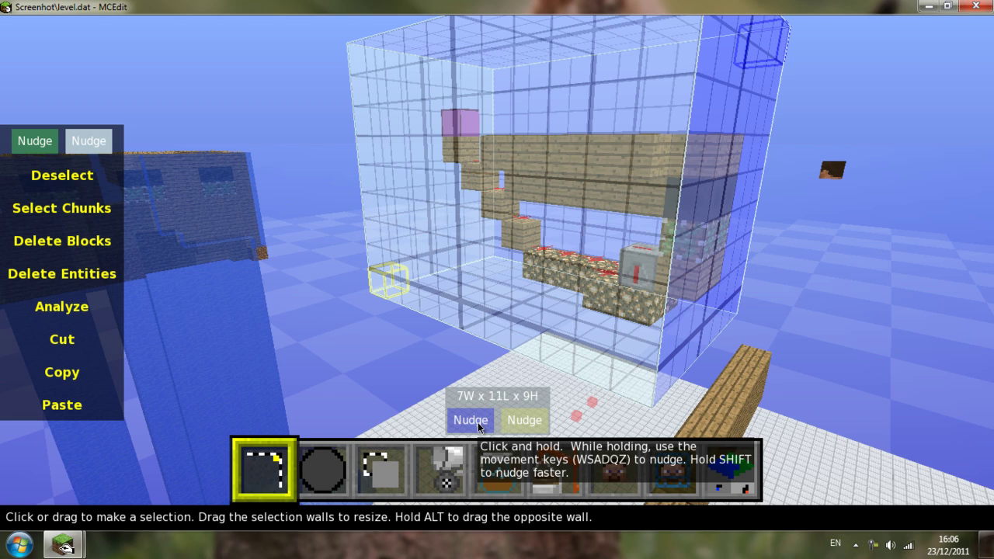
pyautogui.press('z')
pyautogui.press('z')
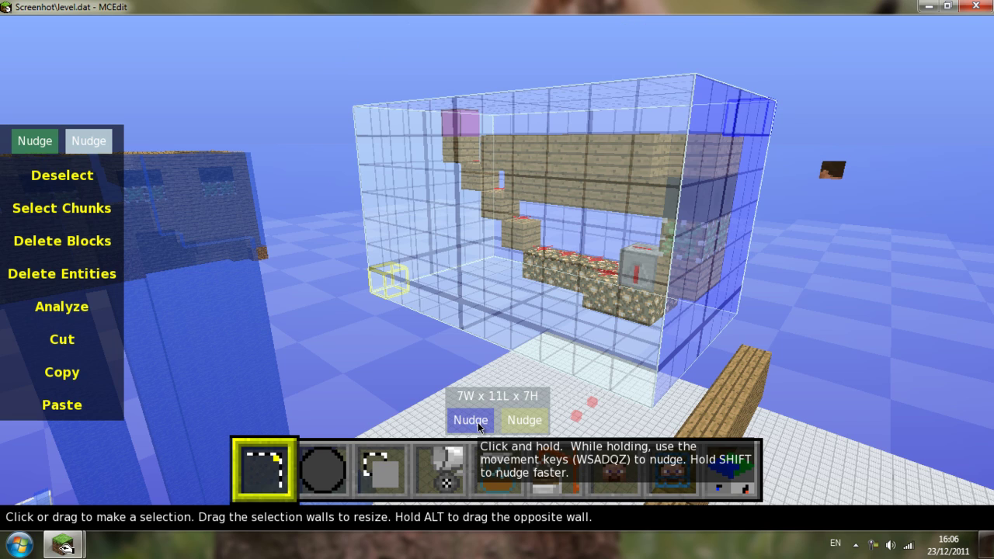
# Step: Nudge the selection's yellow corner inward to shorten the box to 7W x 9L x 7H
pyautogui.click(521, 420)
pyautogui.press('d')
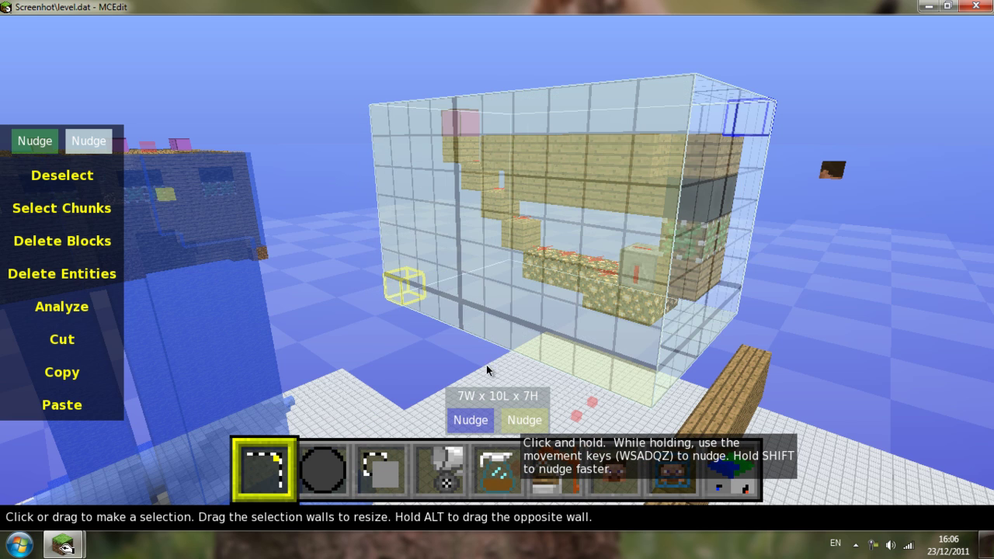
pyautogui.press('d')
# Step: Examine how the selection box fits around the contraption from its long side and its stepped plank end
pyautogui.press('a')
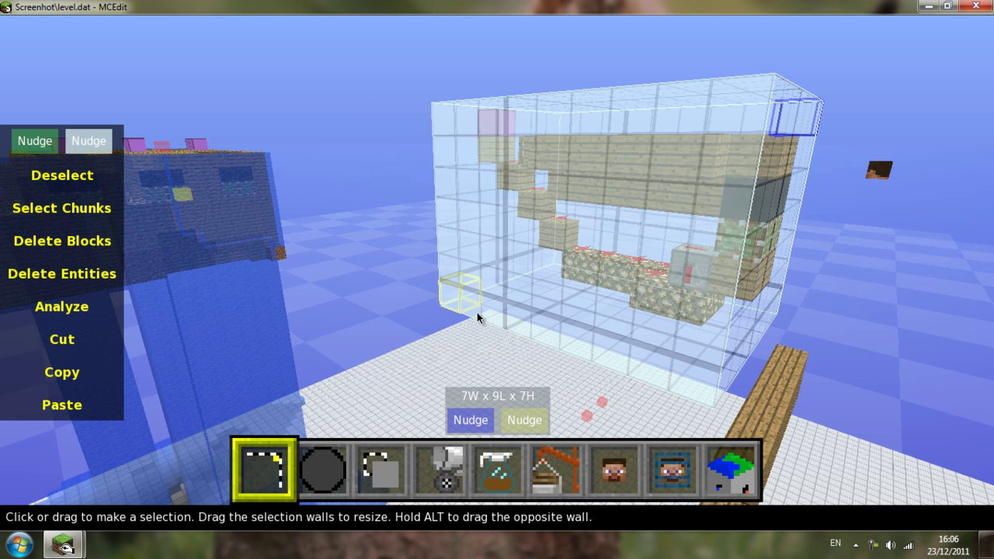
pyautogui.press('a')
pyautogui.press('w')
pyautogui.press('w')
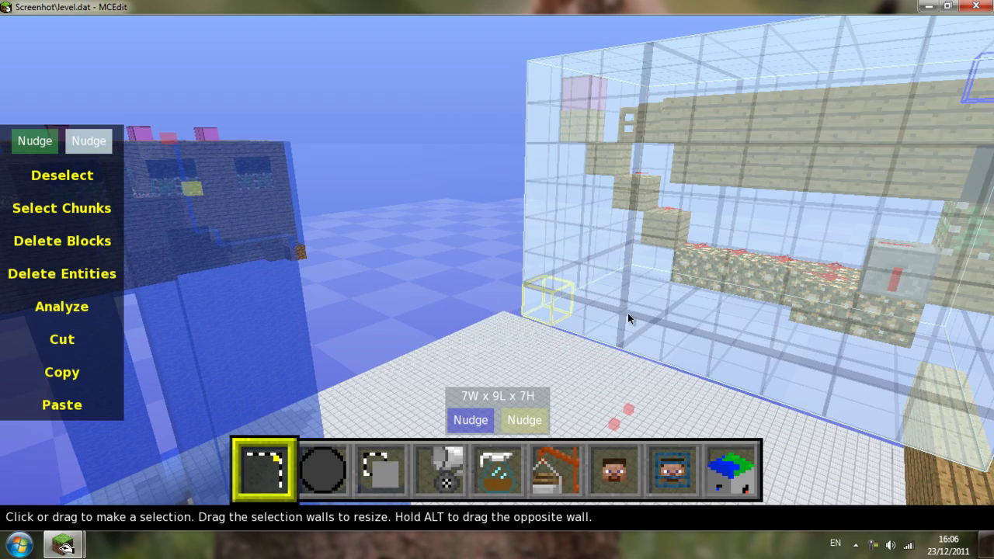
pyautogui.moveTo(576, 264); pyautogui.dragTo(499, 273, button='right')
pyautogui.press('a')
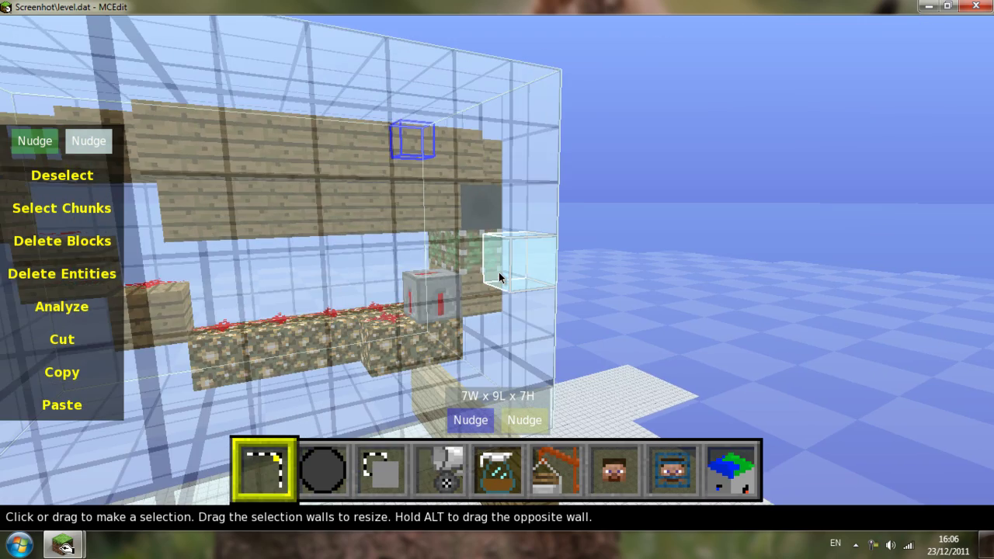
pyautogui.press('a')
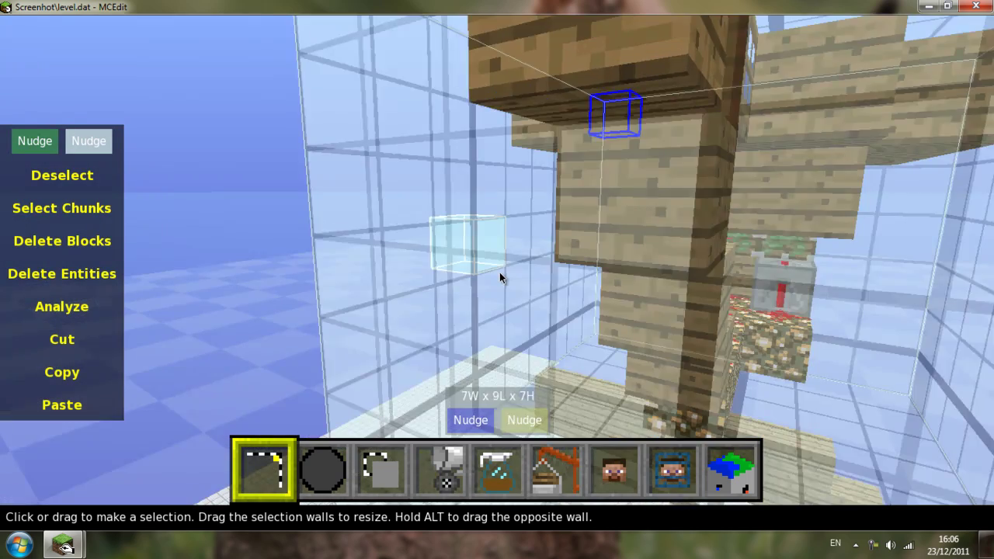
pyautogui.press('s')
pyautogui.press('d')
pyautogui.press('d')
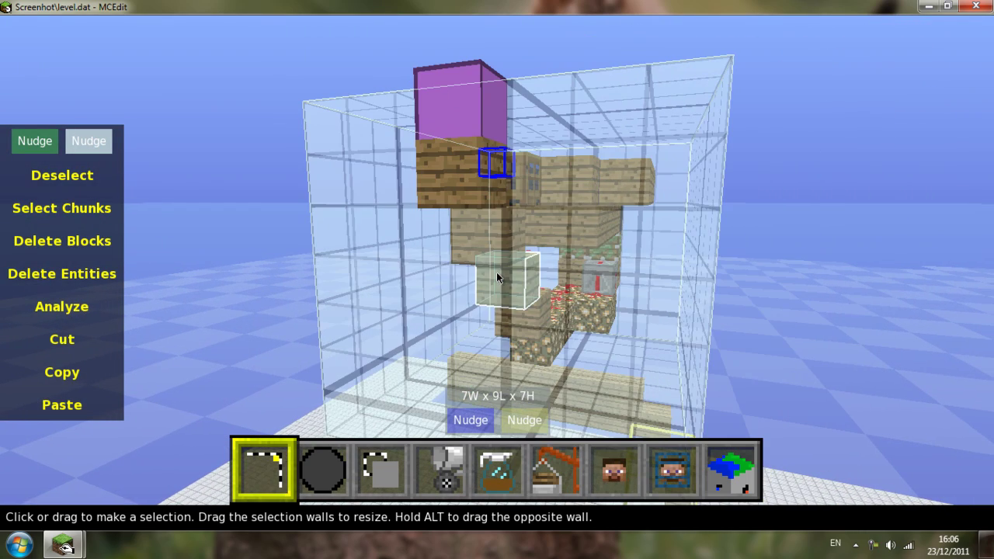
pyautogui.rightClick(497, 277)
pyautogui.press('d')
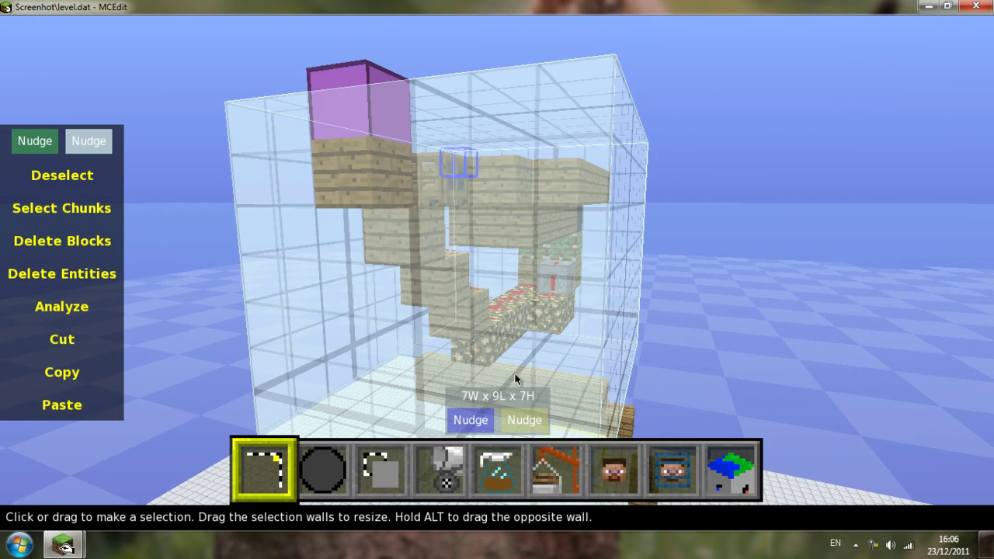
# Step: Nudge the selection's blue corner up and its yellow corner inward to make the box 6W x 9L x 8H
pyautogui.click(469, 423)
pyautogui.press('q')
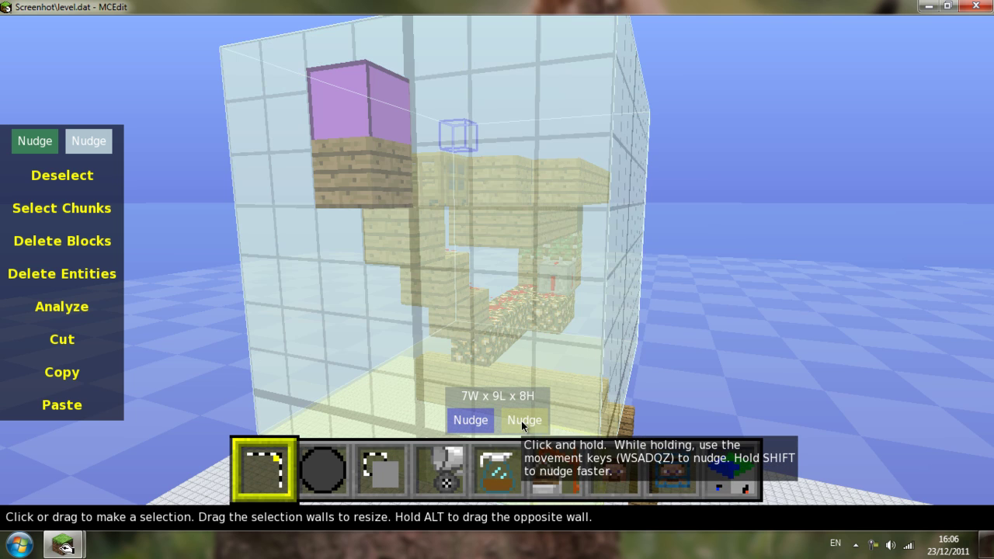
pyautogui.press('a')
pyautogui.moveTo(521, 421); pyautogui.dragTo(522, 421)
pyautogui.press('a')
pyautogui.press('d')
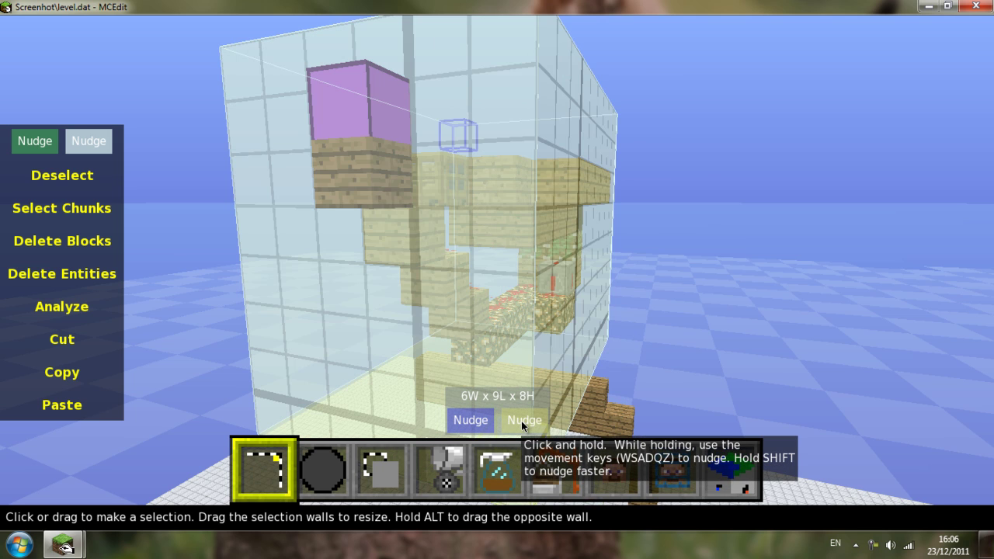
# Step: Nudge the selection's blue corner inward to narrow the box to 4W
pyautogui.rightClick(429, 295)
pyautogui.press('a')
pyautogui.press('a')
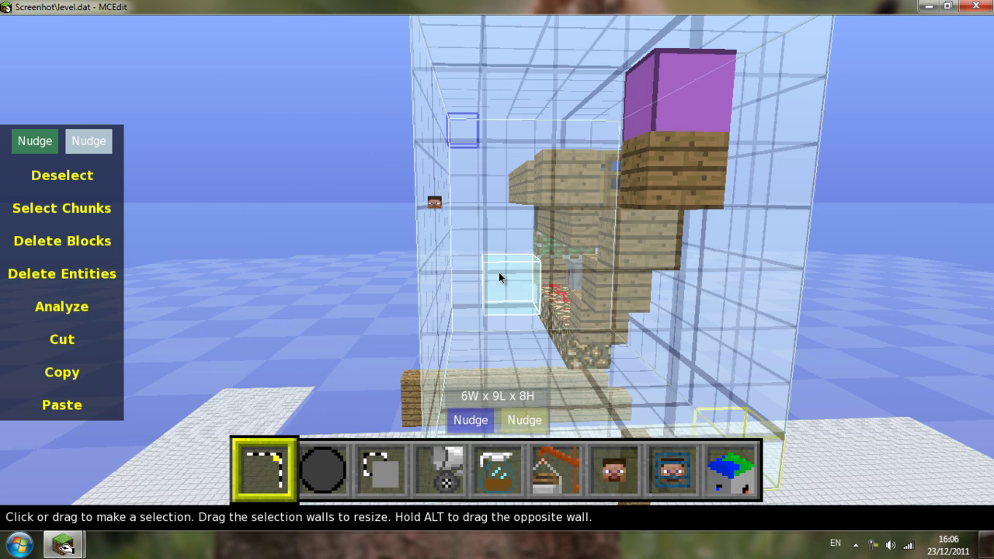
pyautogui.rightClick(500, 272)
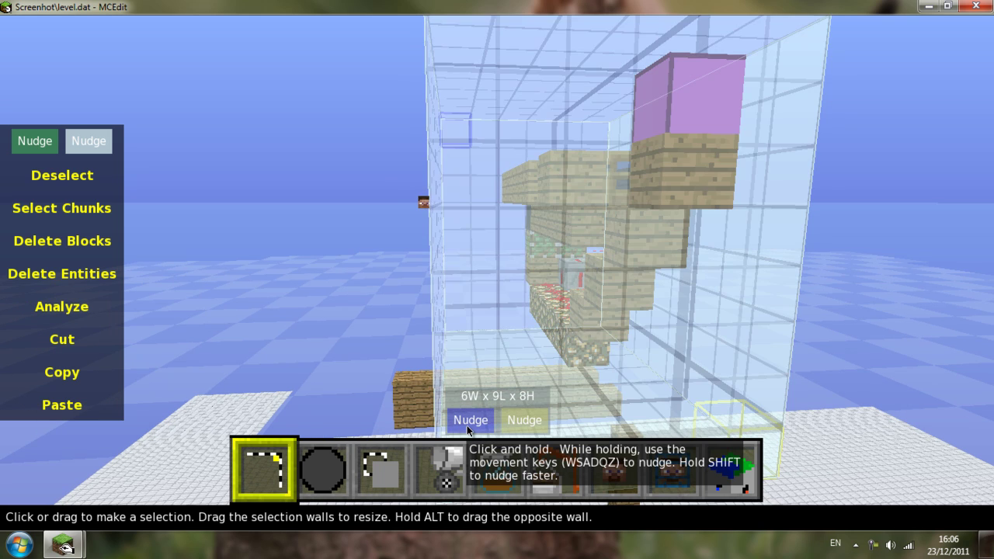
pyautogui.press('d')
pyautogui.press('d')
# Step: Nudge the selection's yellow corner outward and up to bring the box to 4W x 10L x 7H
pyautogui.moveTo(467, 426); pyautogui.dragTo(522, 421)
pyautogui.press('d')
pyautogui.press('a')
pyautogui.press('q')
pyautogui.press('q')
pyautogui.press('q')
pyautogui.press('a')
pyautogui.press('d')
pyautogui.press('s')
pyautogui.press('z')
pyautogui.press('z')
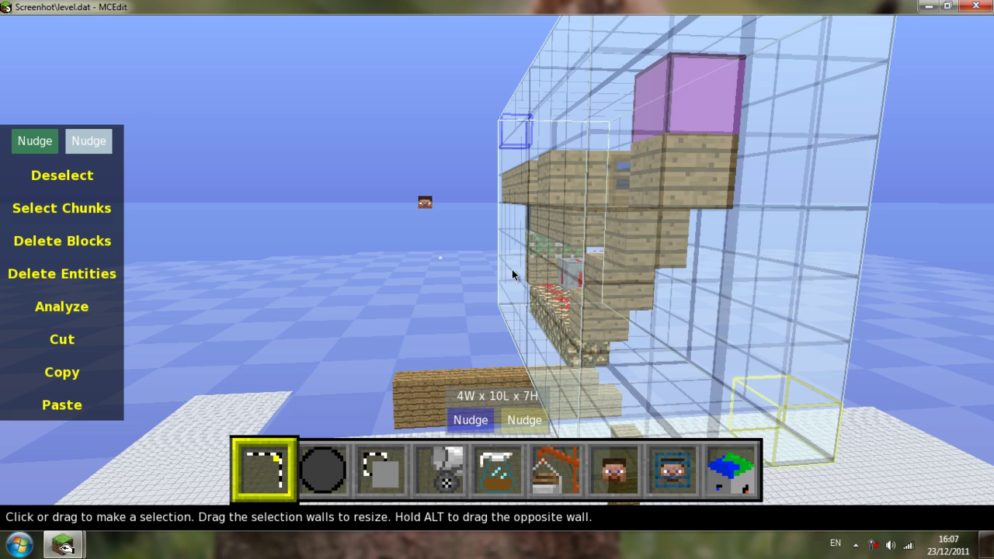
# Step: Check the fitted box from the contraption's long side and copy the selected blocks
pyautogui.press('w')
pyautogui.moveTo(509, 271); pyautogui.dragTo(499, 315, button='right')
pyautogui.press('a')
pyautogui.press('s')
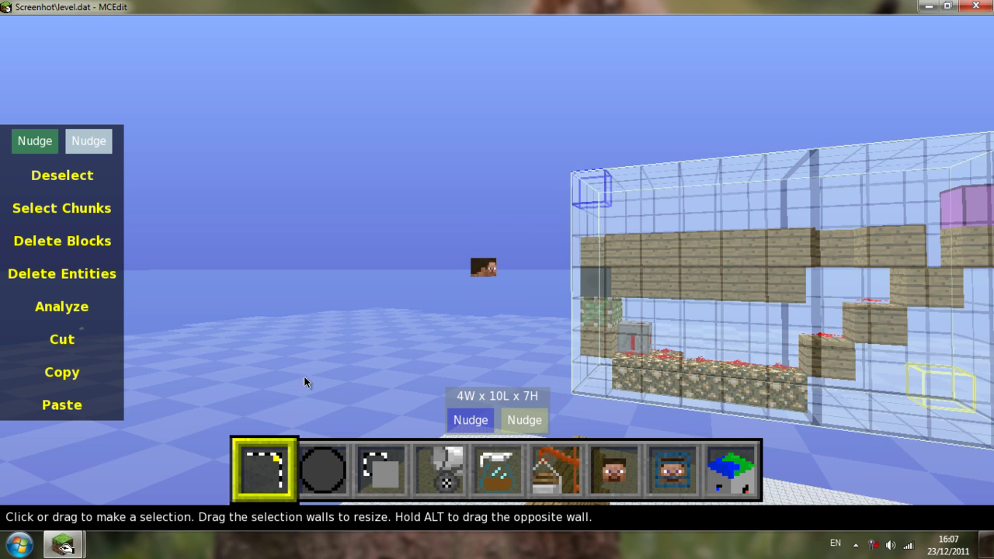
pyautogui.click(68, 375)
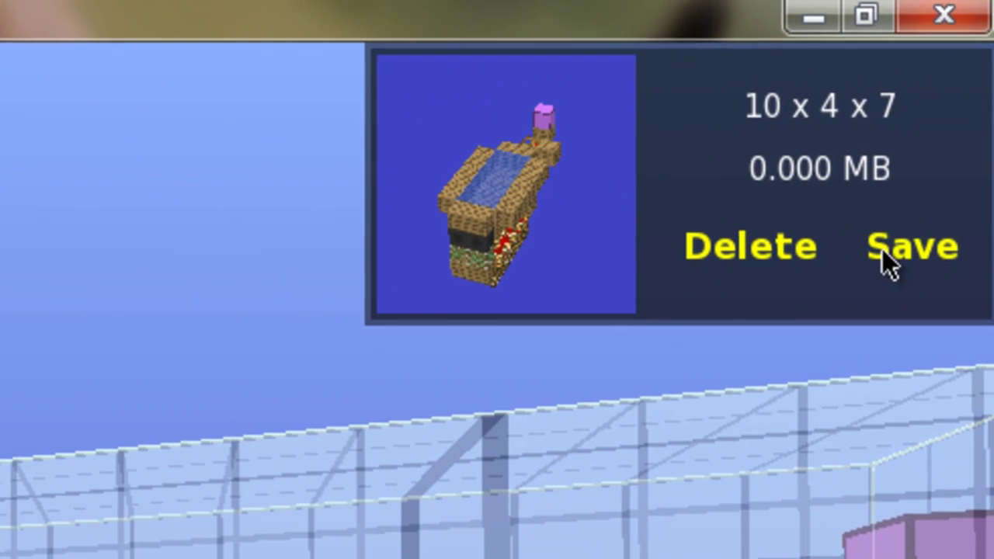
# Step: Save the copied contraption as singledoc.schematic in the MCEdit-schematics folder
pyautogui.click(957, 90)
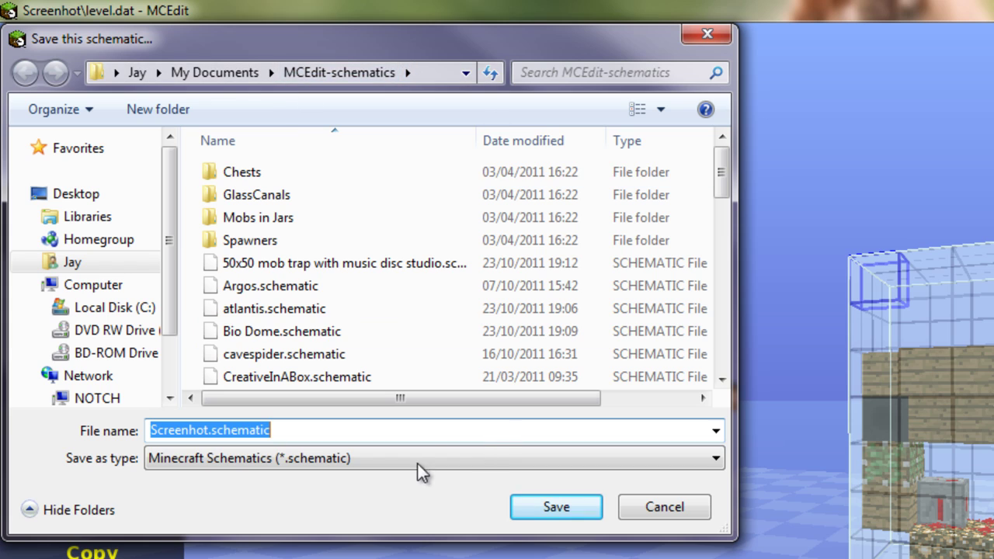
pyautogui.doubleClick(175, 431)
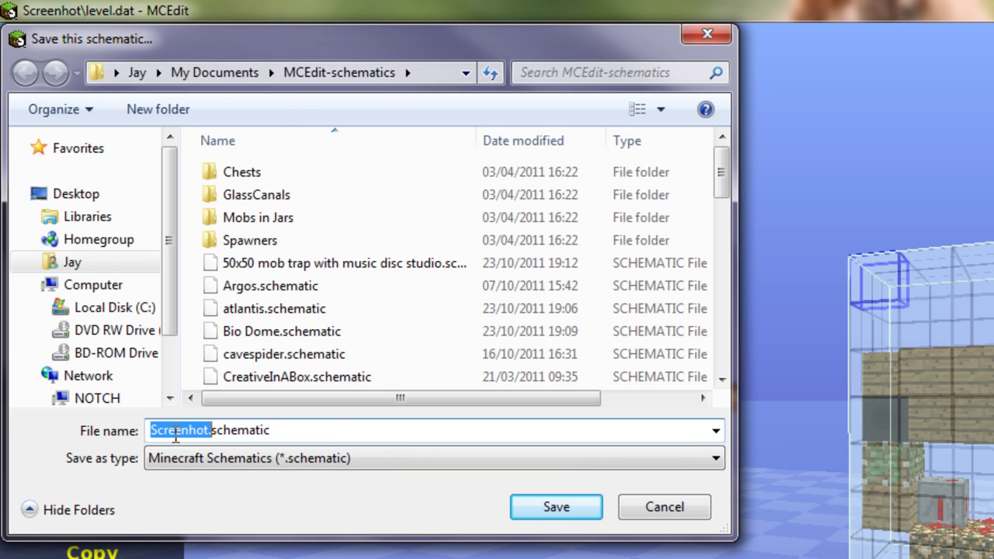
pyautogui.write('singledoc')
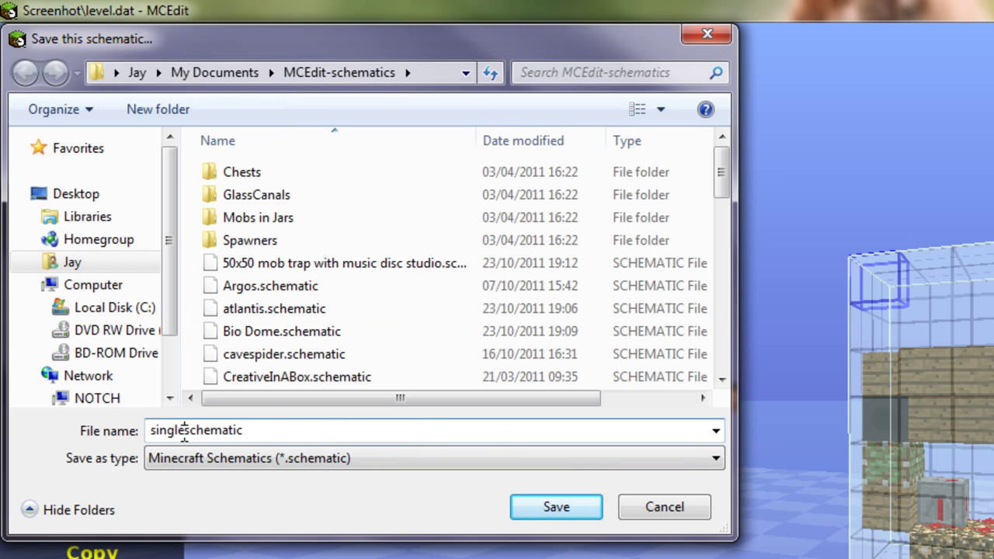
pyautogui.write('.')
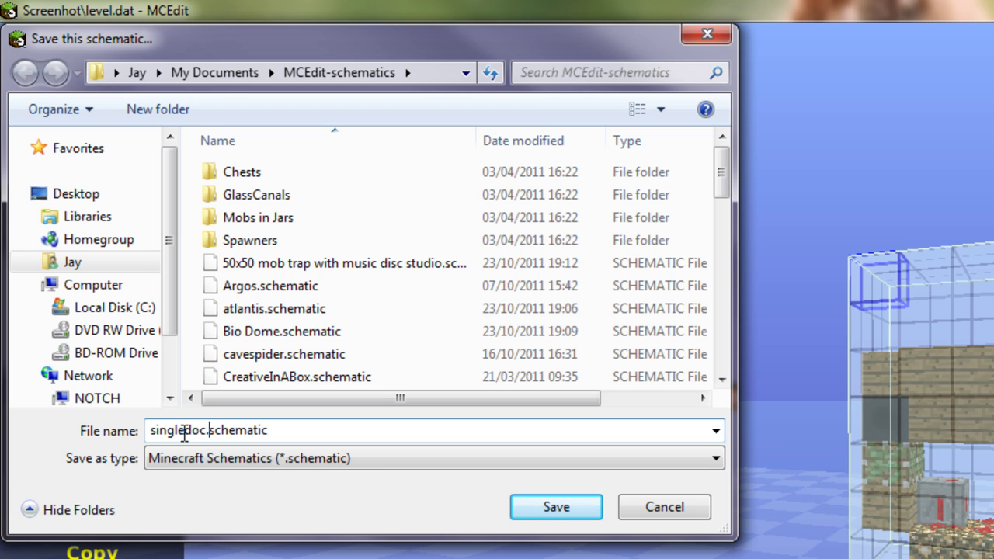
pyautogui.press('Return')
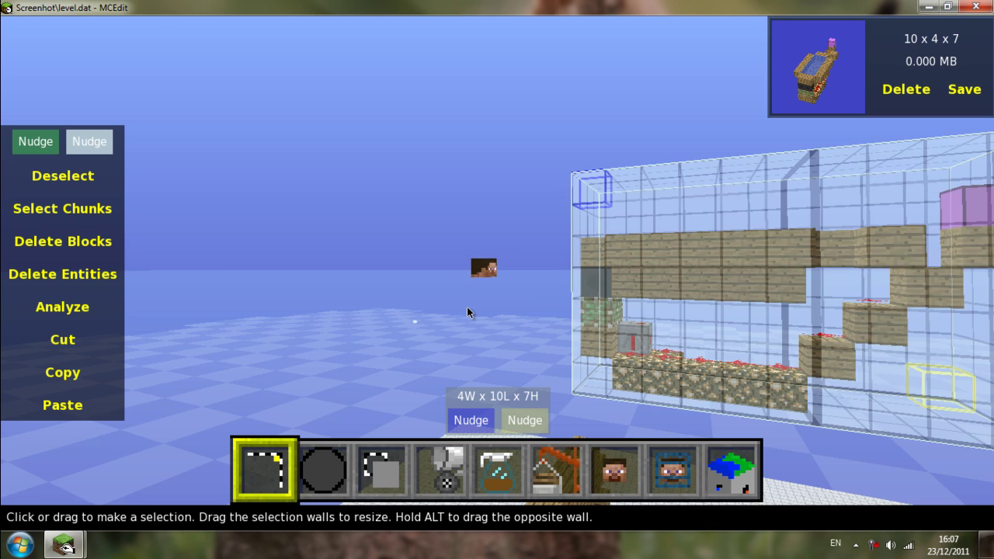
# Step: Move to an open area away from the original contraption and load the saved singledoc.schematic for import
pyautogui.rightClick(467, 306)
pyautogui.press('w')
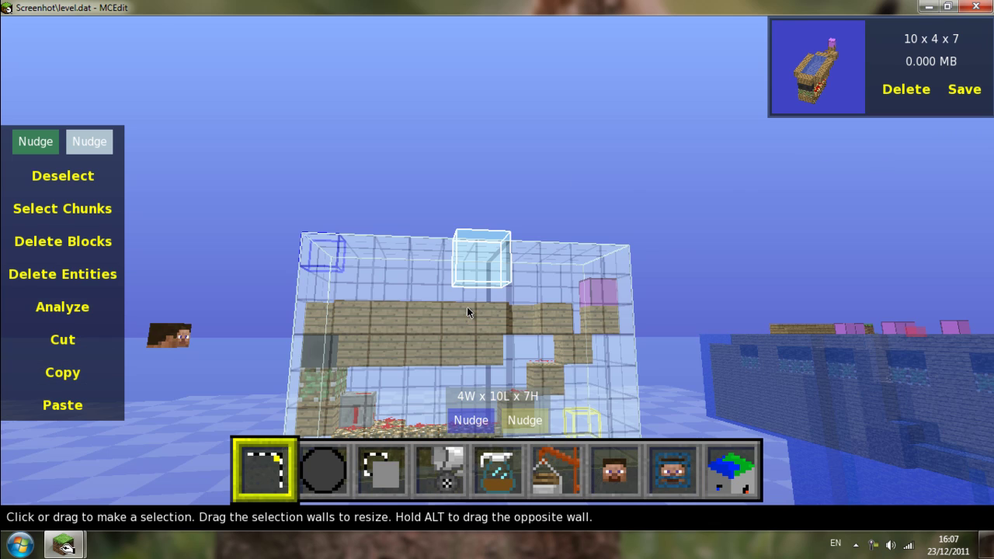
pyautogui.rightClick(498, 280)
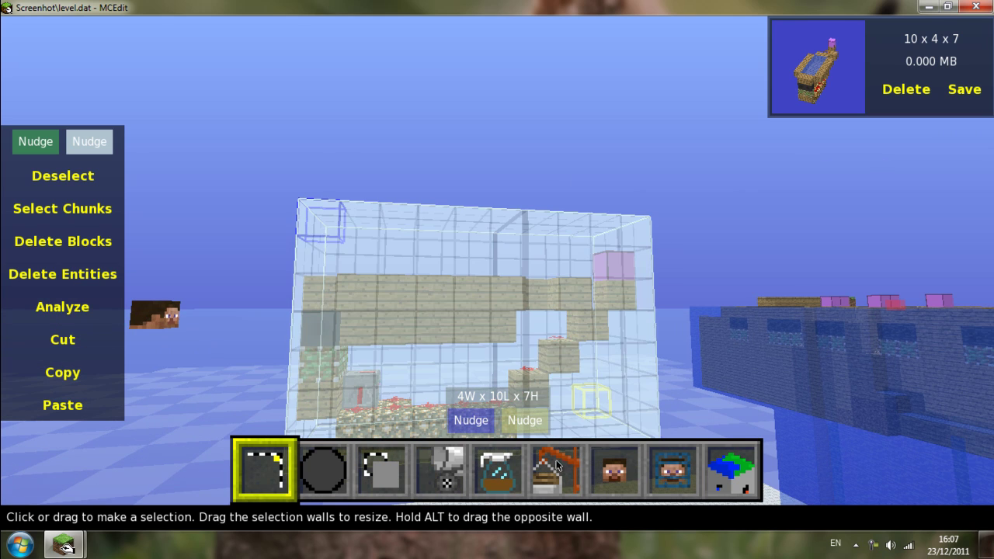
pyautogui.rightClick(552, 306)
pyautogui.press('d')
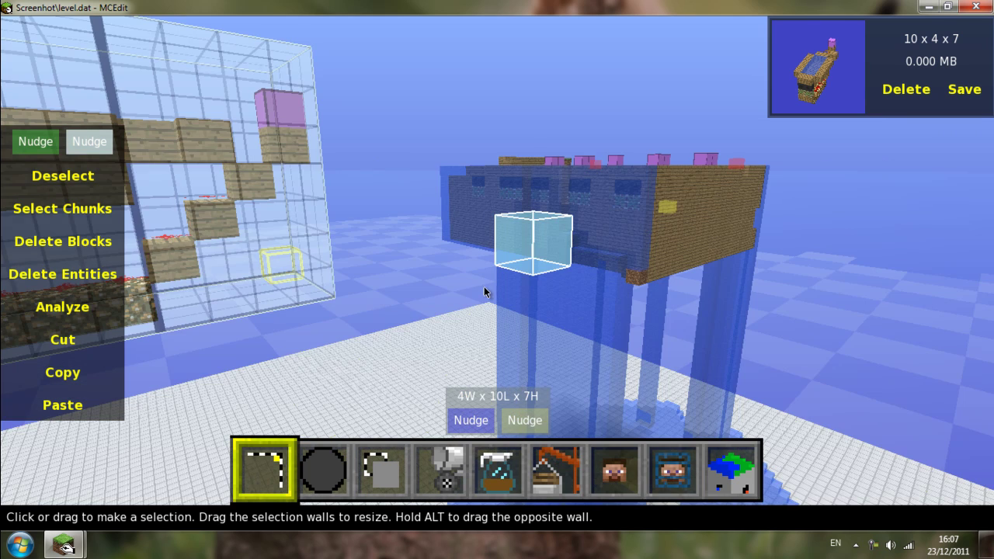
pyautogui.press('w')
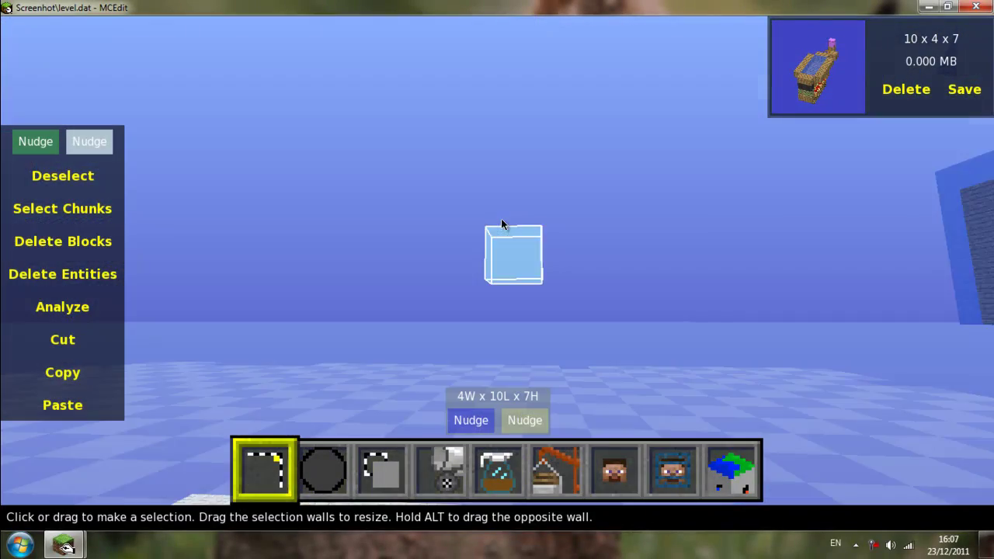
pyautogui.rightClick(500, 218)
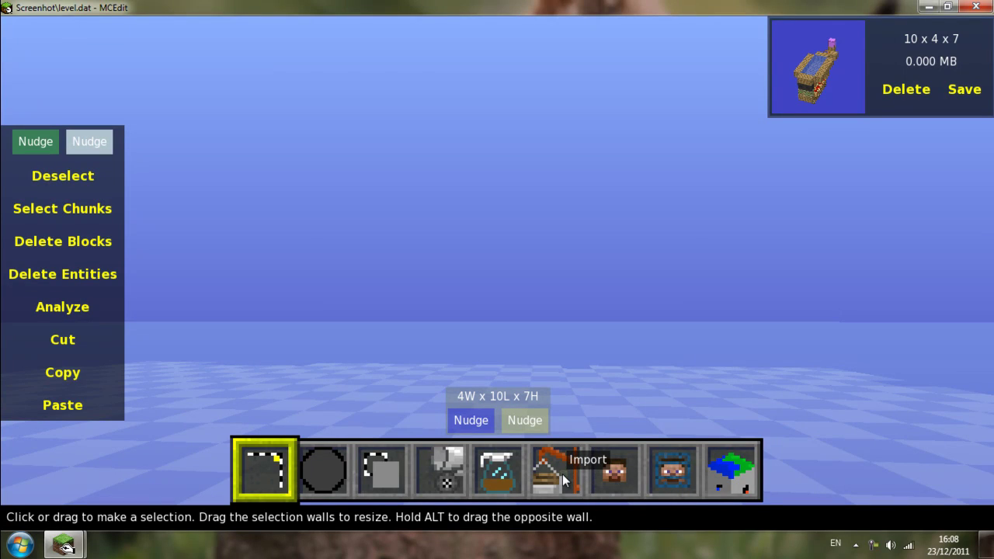
pyautogui.click(562, 474)
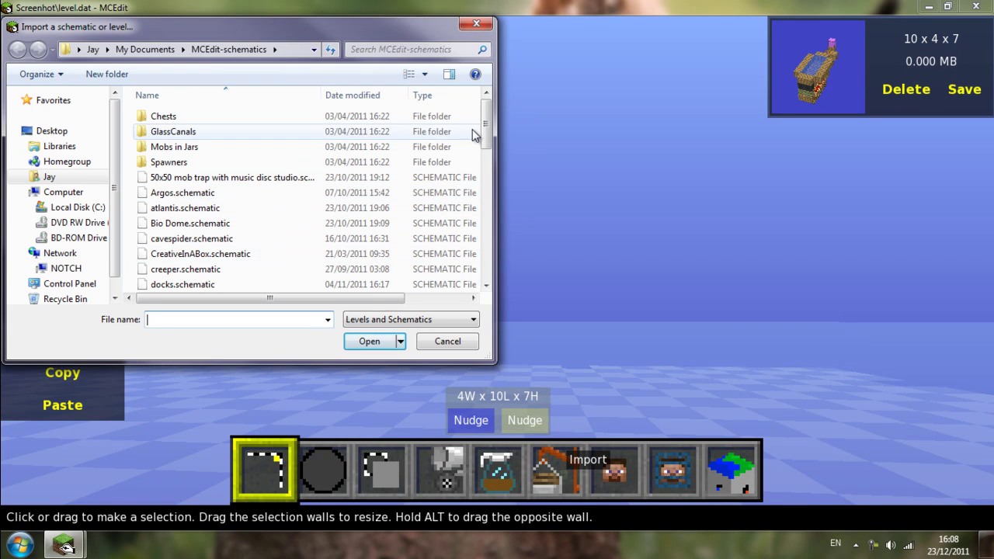
pyautogui.moveTo(486, 124); pyautogui.dragTo(480, 174)
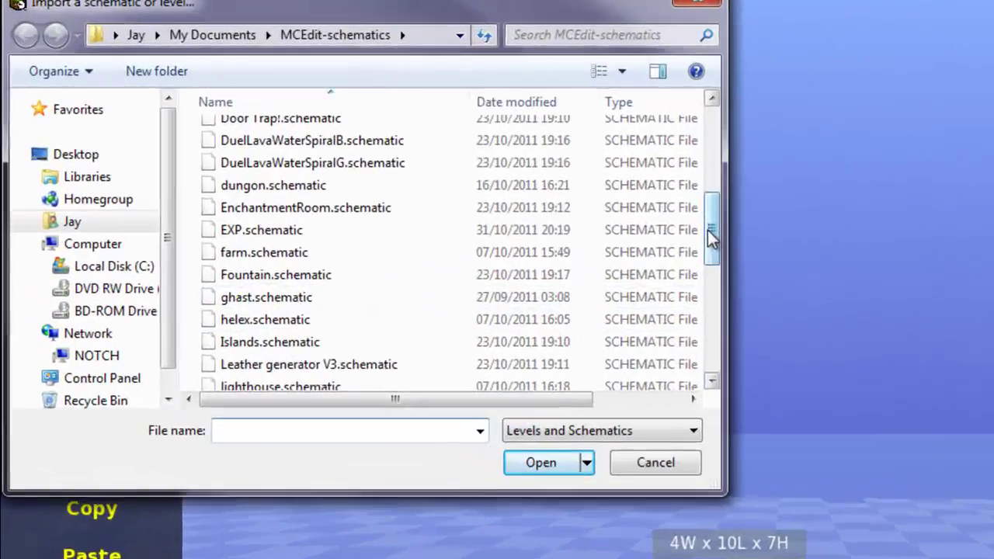
pyautogui.moveTo(484, 186); pyautogui.dragTo(484, 205)
pyautogui.moveTo(816, 288); pyautogui.dragTo(804, 327)
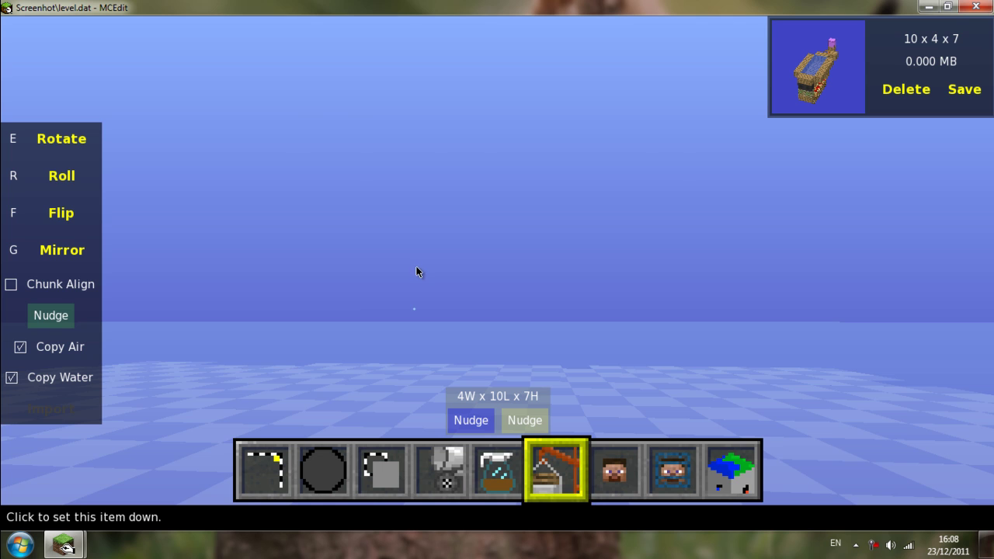
# Step: Set the loaded contraption down above the white floor beside the plank structure and confirm the import
pyautogui.rightClick(417, 268)
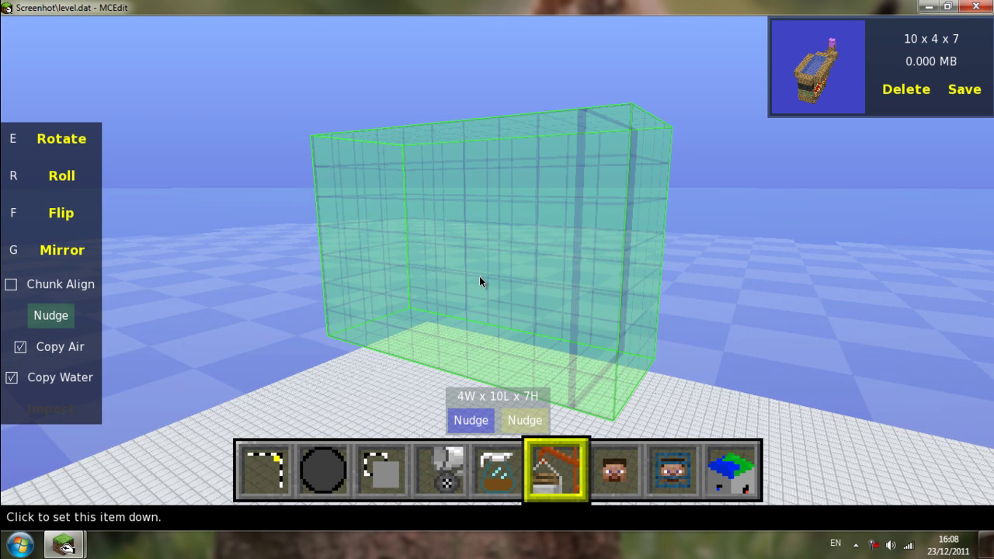
pyautogui.press('j')
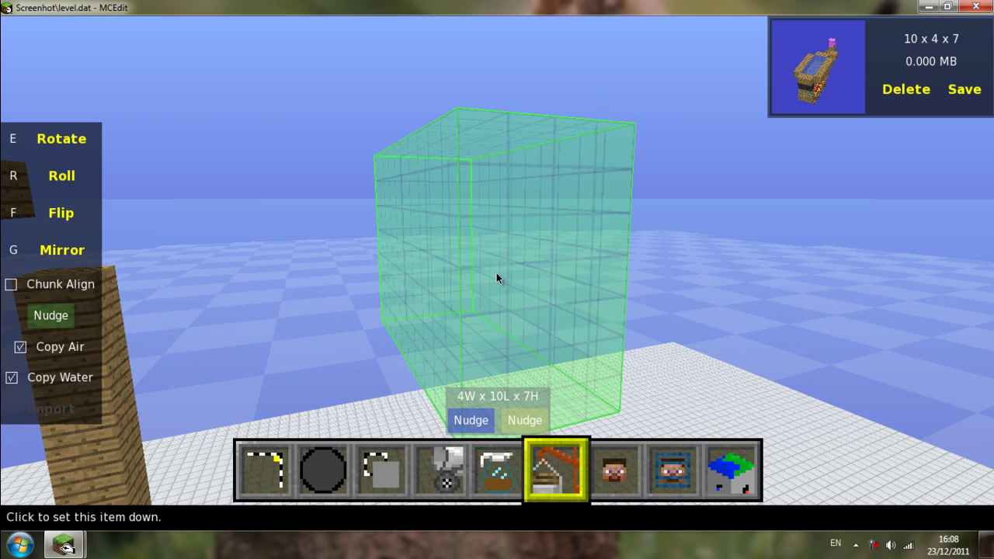
pyautogui.click(496, 272)
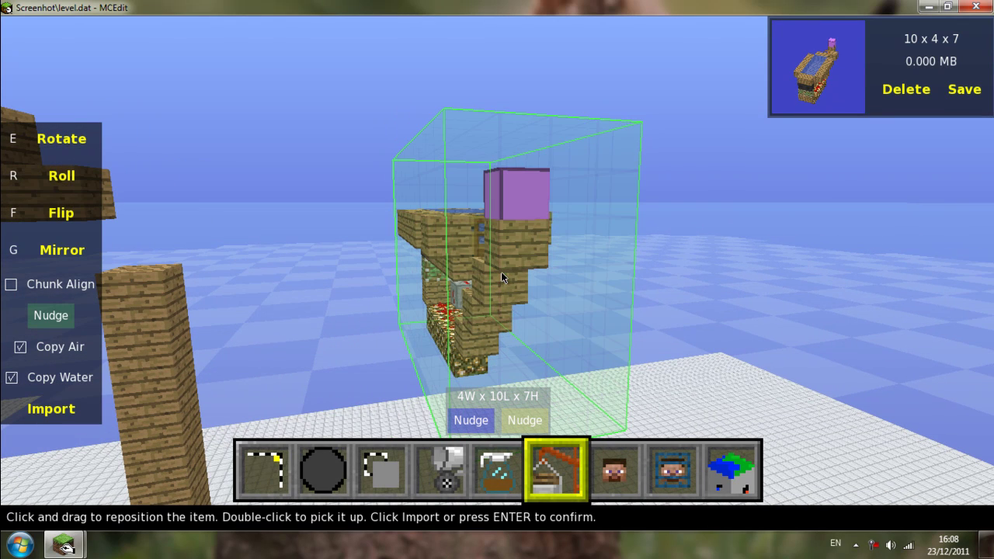
pyautogui.press('a')
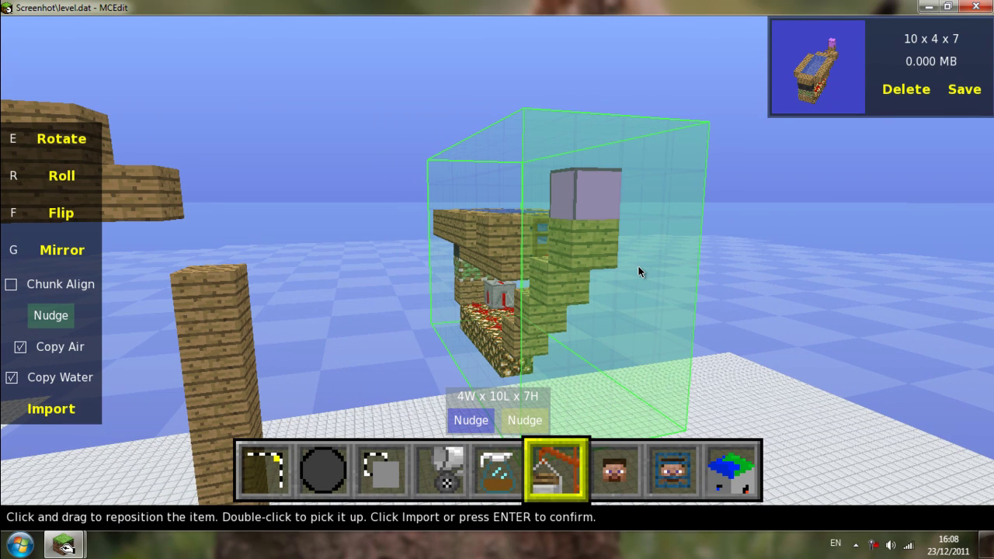
pyautogui.press('Return')
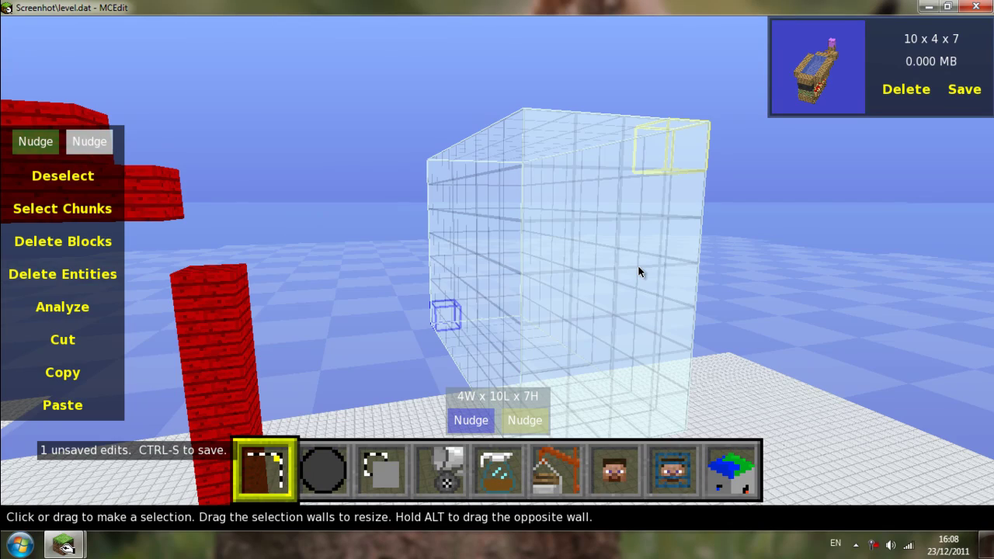
# Step: Examine the imported contraption's planks, redstone steps and trapdoor from close up and from its side
pyautogui.press('w')
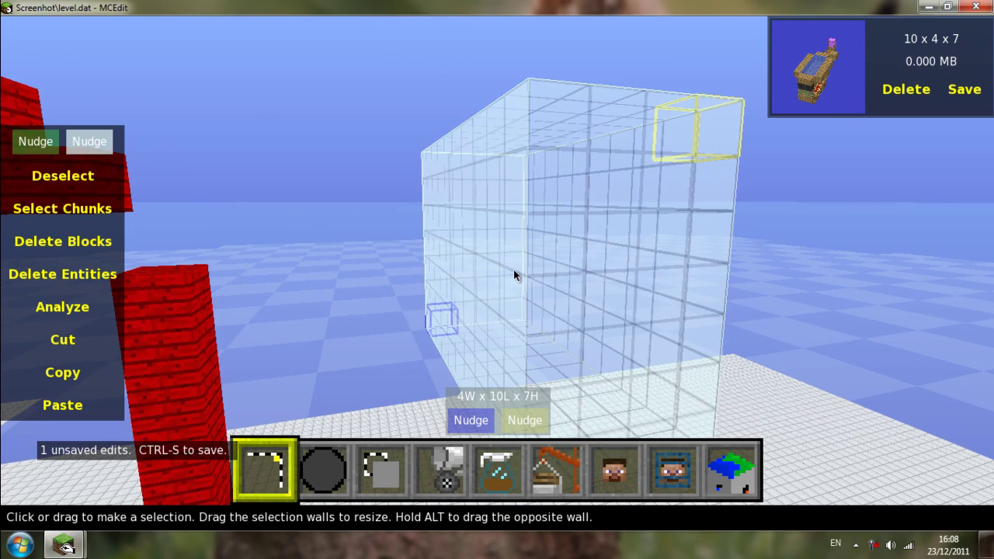
pyautogui.press('s')
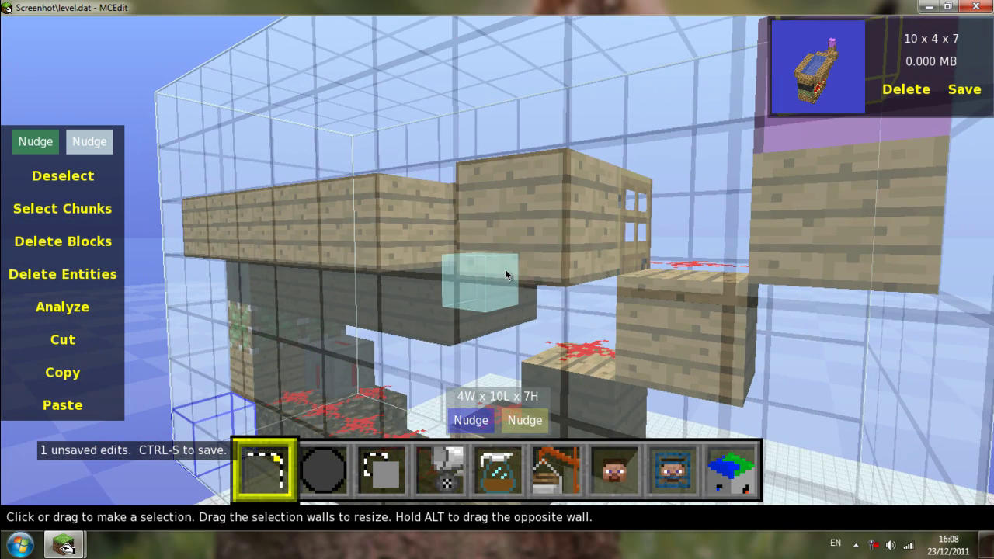
pyautogui.press('s')
pyautogui.press('s')
pyautogui.press('s')
pyautogui.press('s')
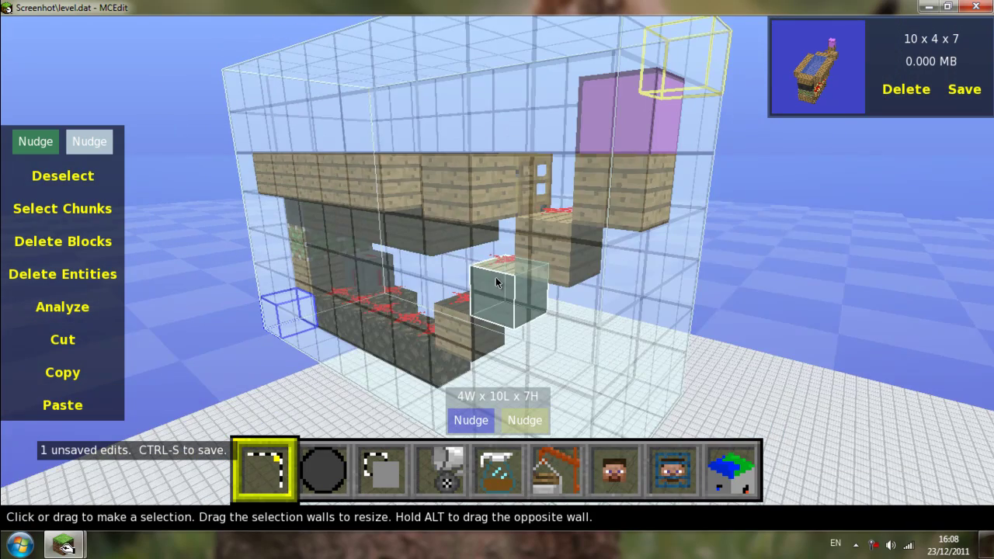
pyautogui.moveTo(495, 278); pyautogui.dragTo(495, 273, button='right')
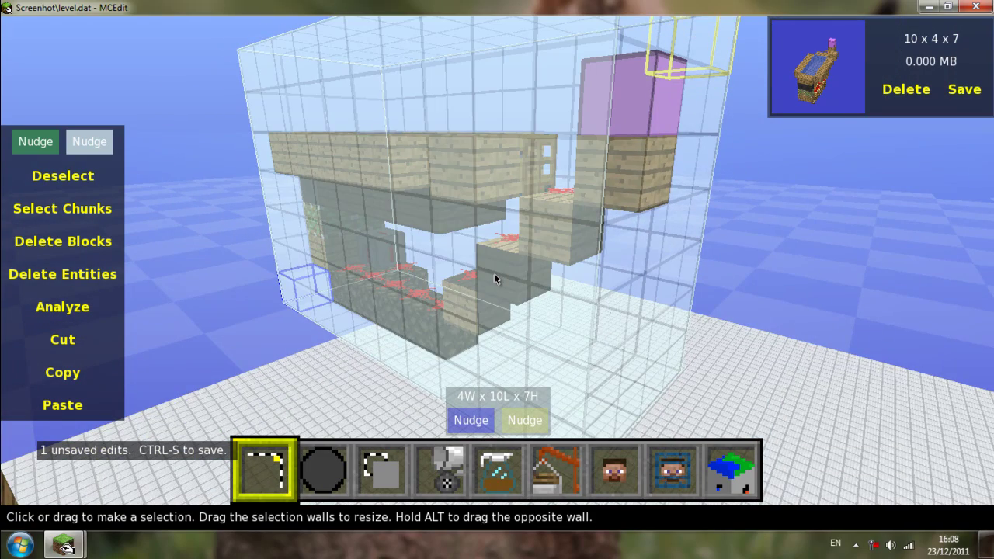
# Step: Save the edited Screenhot world and close MCEdit
pyautogui.press('Escape')
pyautogui.hotkey('ctrl', 's')
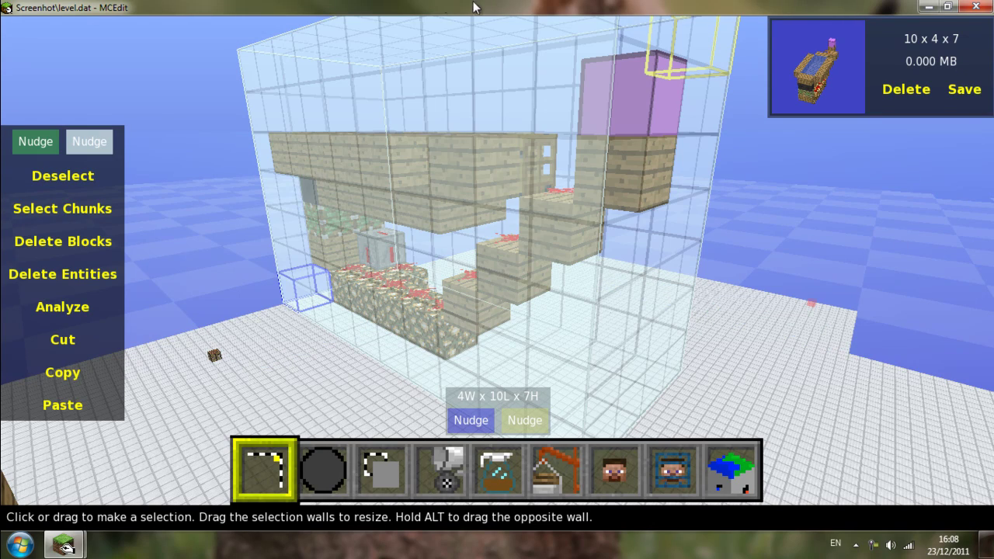
pyautogui.click(975, 6)
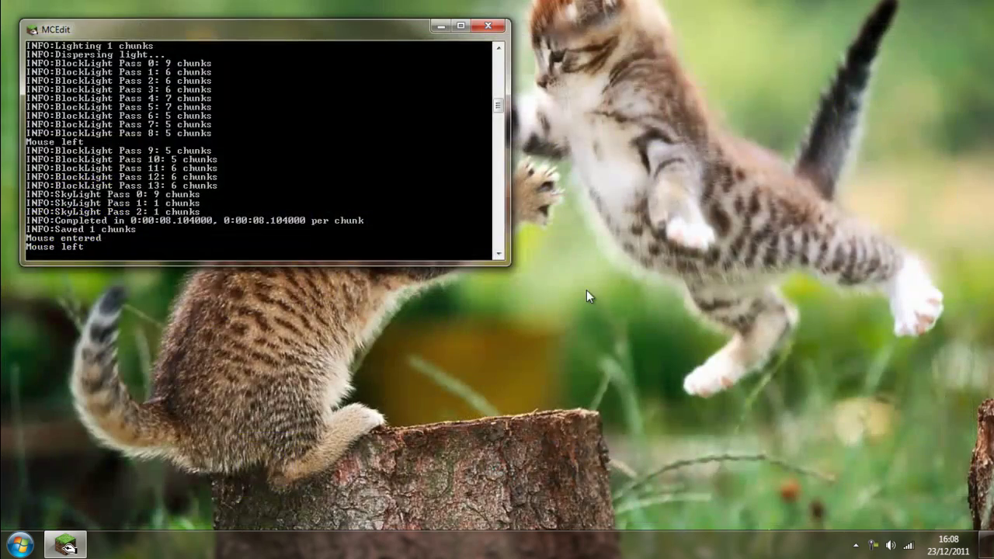
# Step: Switch to Minecraft by launching minecraft.jar, load the edited level and maximize the game window
pyautogui.click(19, 543)
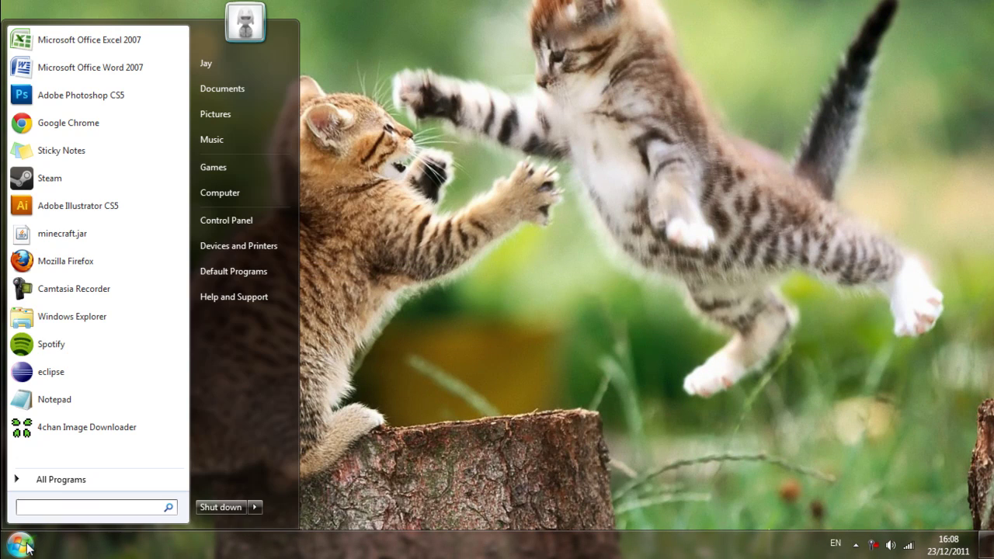
pyautogui.click(106, 243)
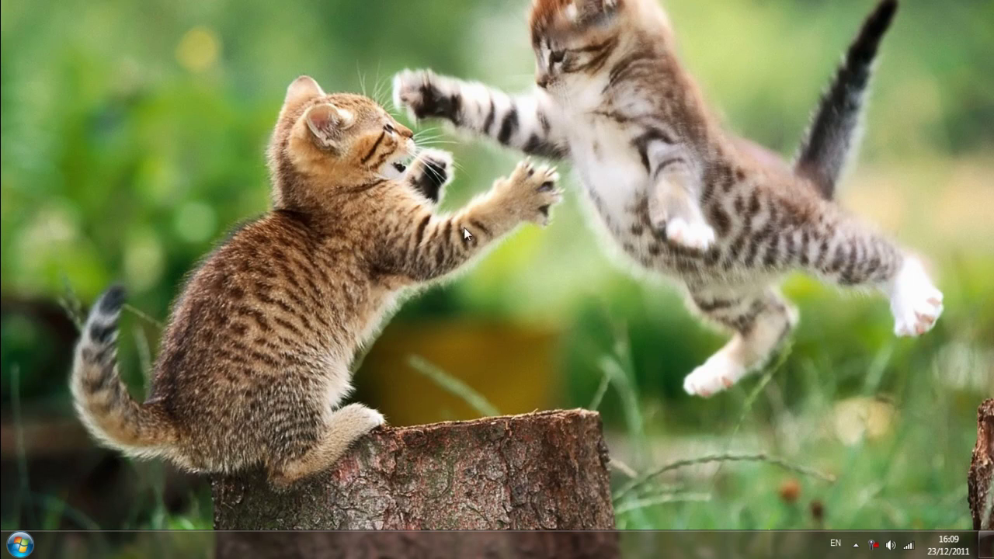
pyautogui.click(16, 538)
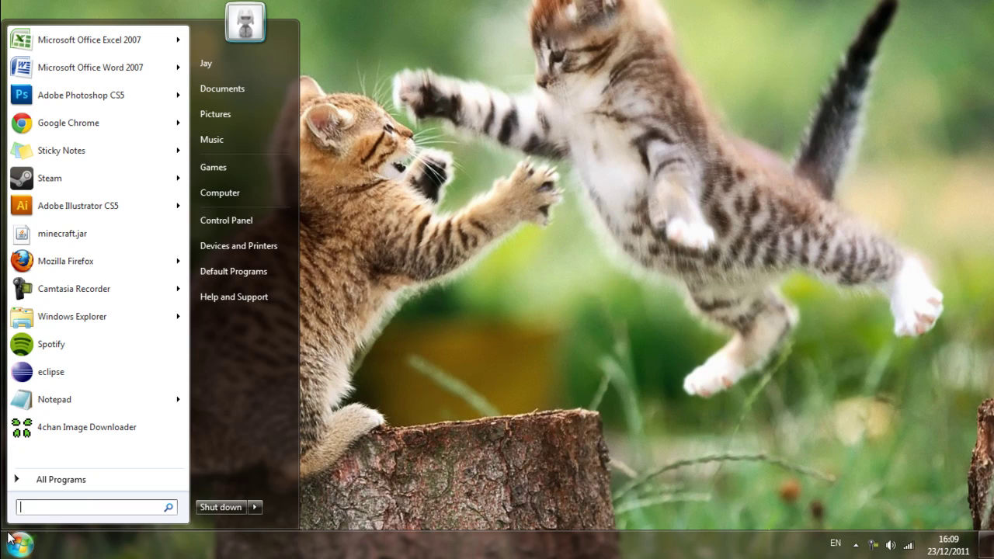
pyautogui.click(146, 236)
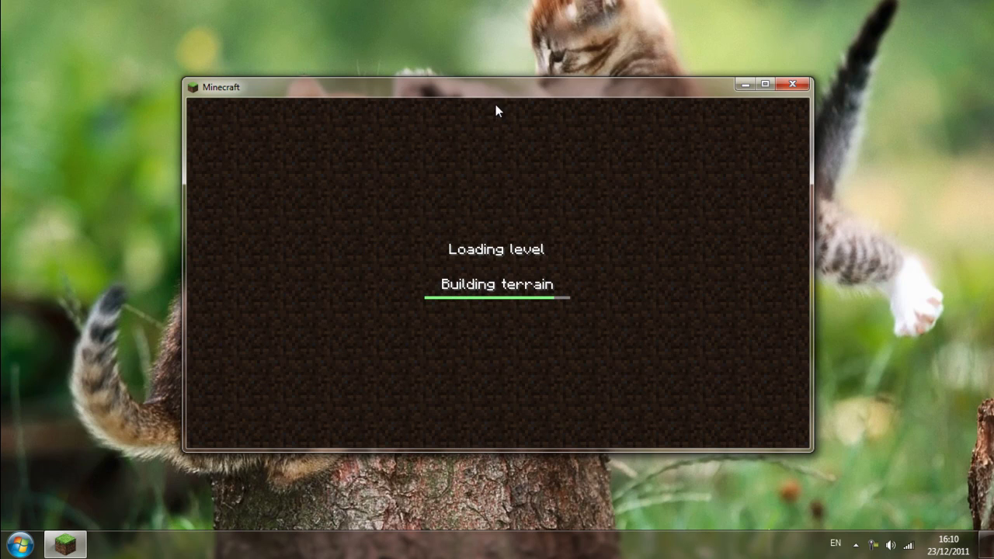
pyautogui.moveTo(477, 95); pyautogui.dragTo(463, 3)
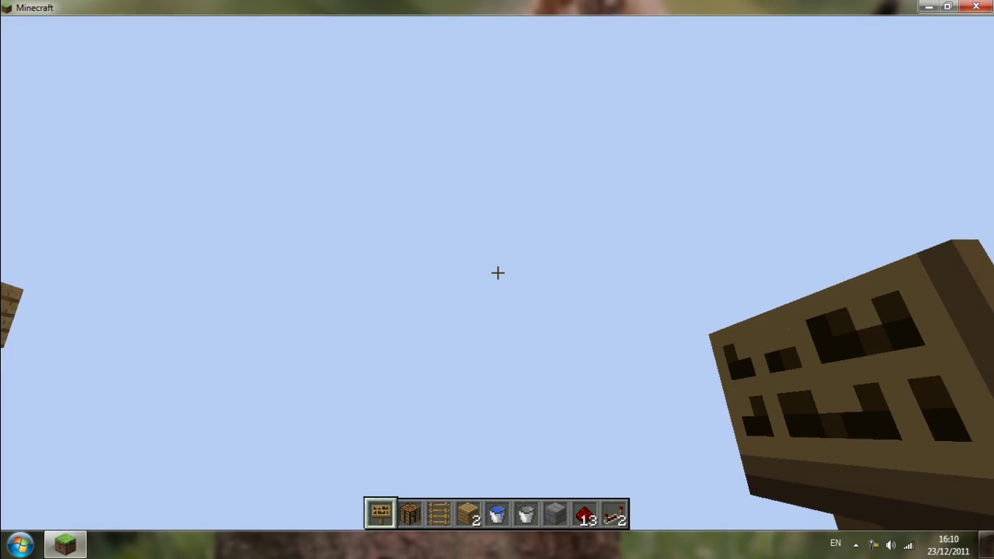
# Step: Fly around the water contraption to examine its pistons, redstone steps, glowstone row and water basin
pyautogui.press('d')
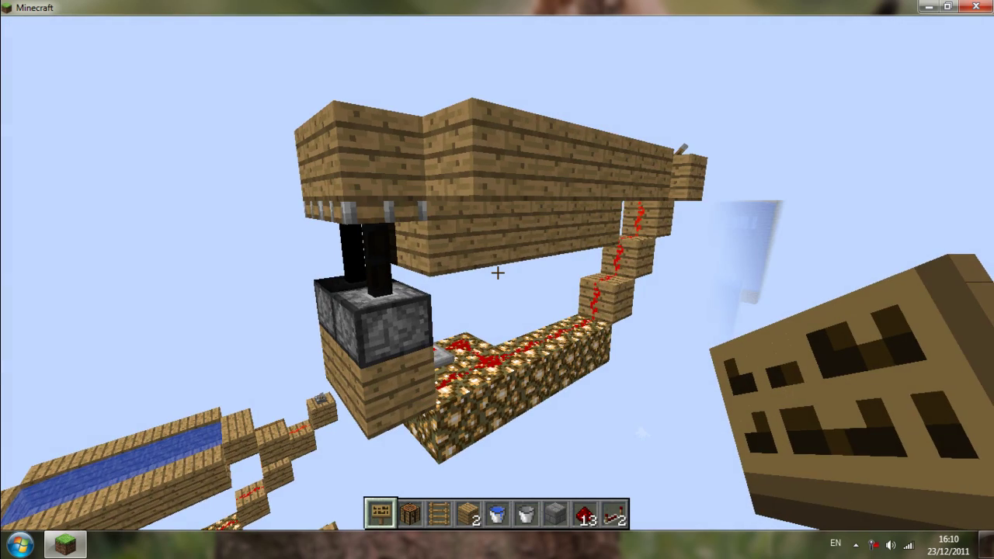
pyautogui.press('shift')
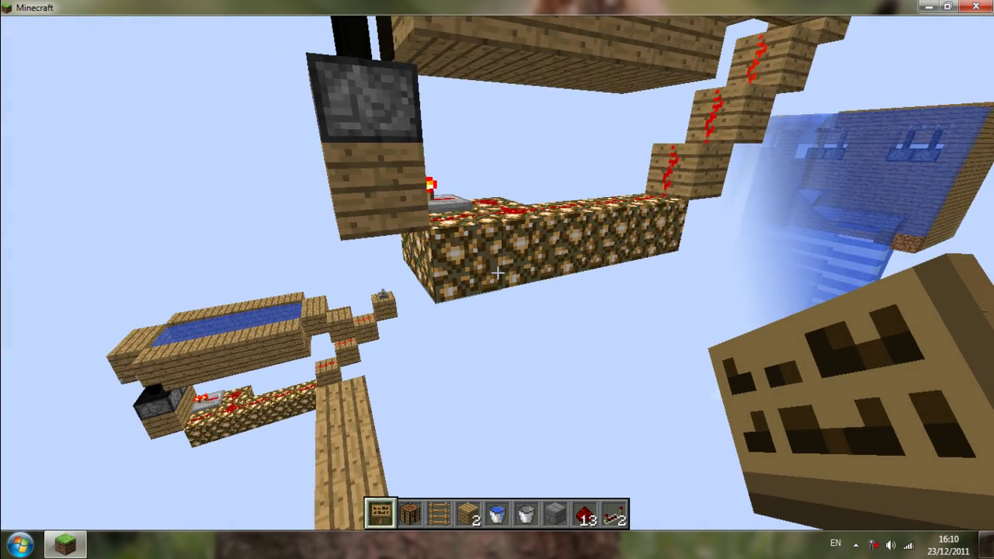
pyautogui.press('space')
pyautogui.press('a')
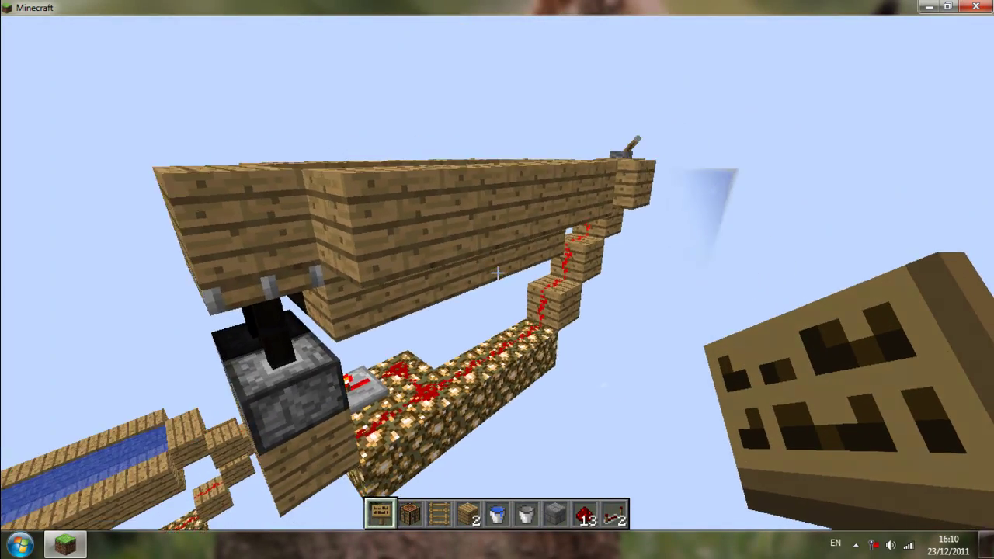
pyautogui.press('a')
pyautogui.press('space')
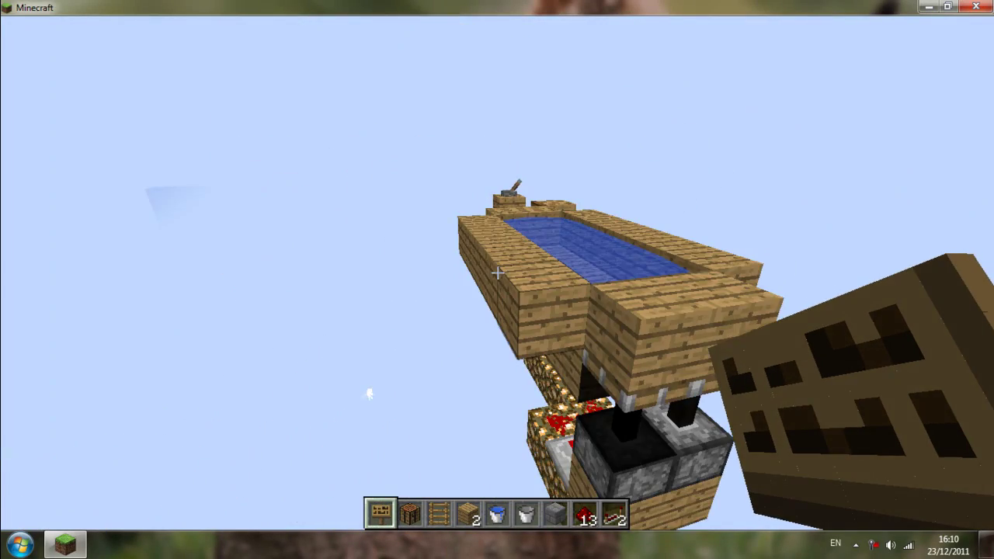
pyautogui.press('w')
pyautogui.press('w')
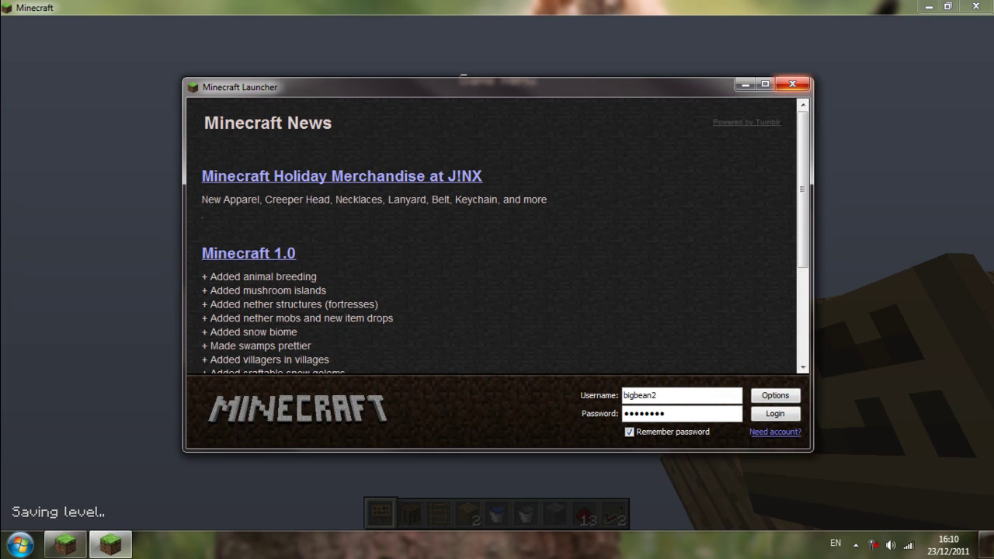
# Step: Close the extra Minecraft Launcher window, resume the game and operate the lever beside the contraption's trapdoor
pyautogui.hotkey('alt', 'F4')
pyautogui.press('Escape')
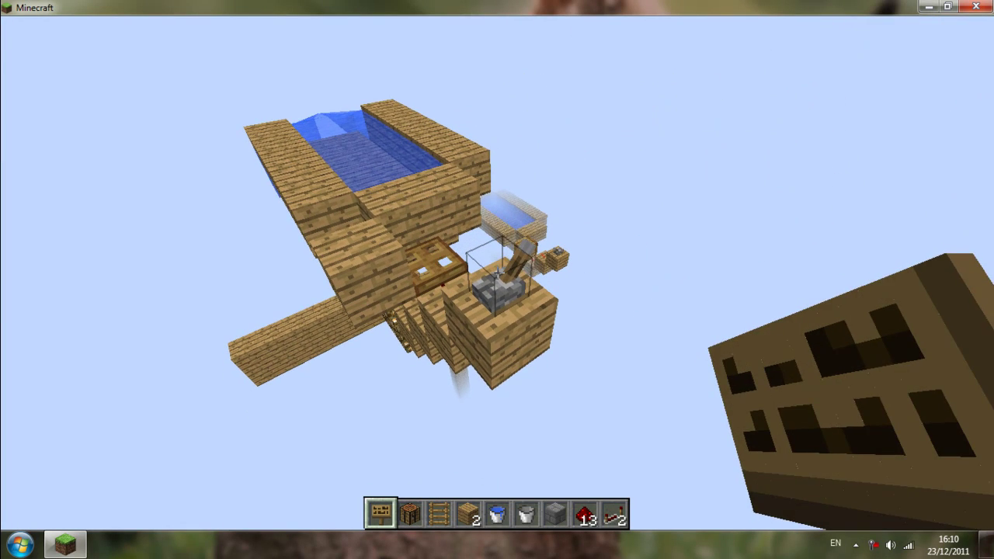
pyautogui.rightClick(498, 271)
pyautogui.rightClick(497, 272)
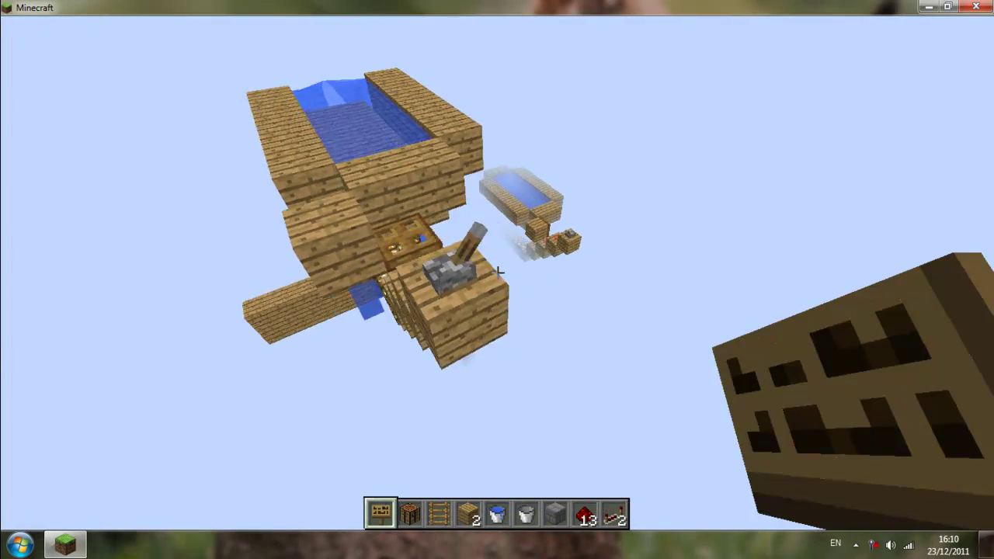
# Step: Examine the water flowing from the triggered contraption and inspect the second contraption's basin, lever and redstone line
pyautogui.press('d')
pyautogui.press('w')
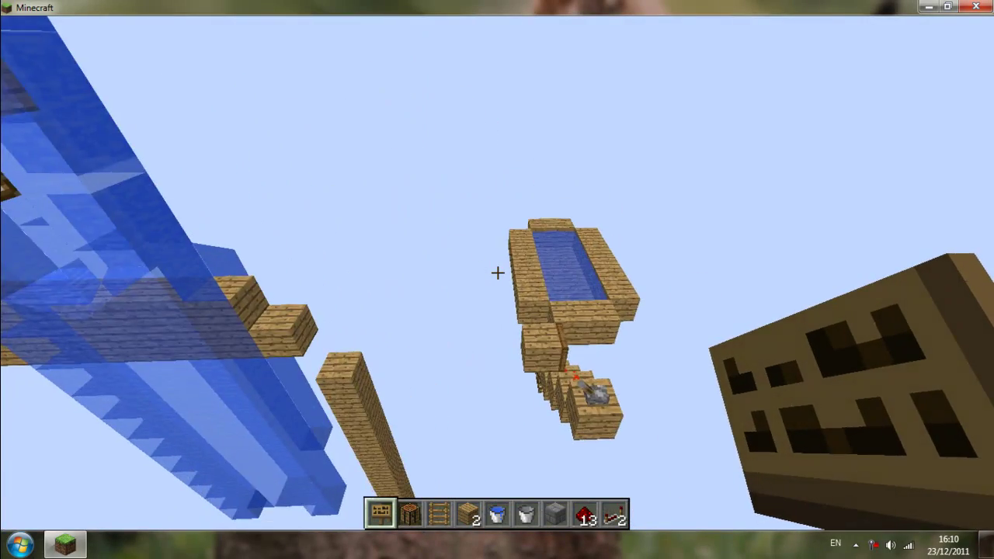
pyautogui.press('w')
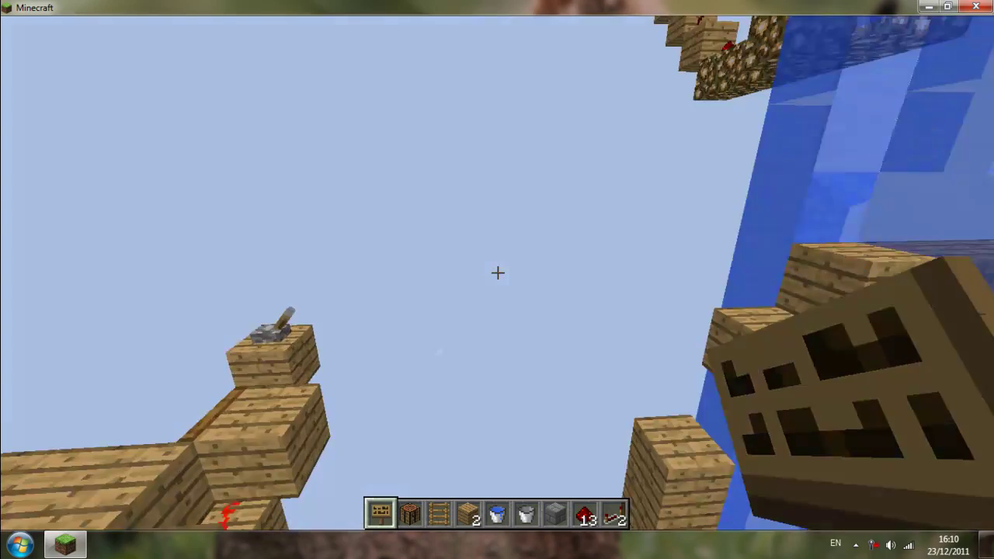
pyautogui.press('s')
pyautogui.press('space')
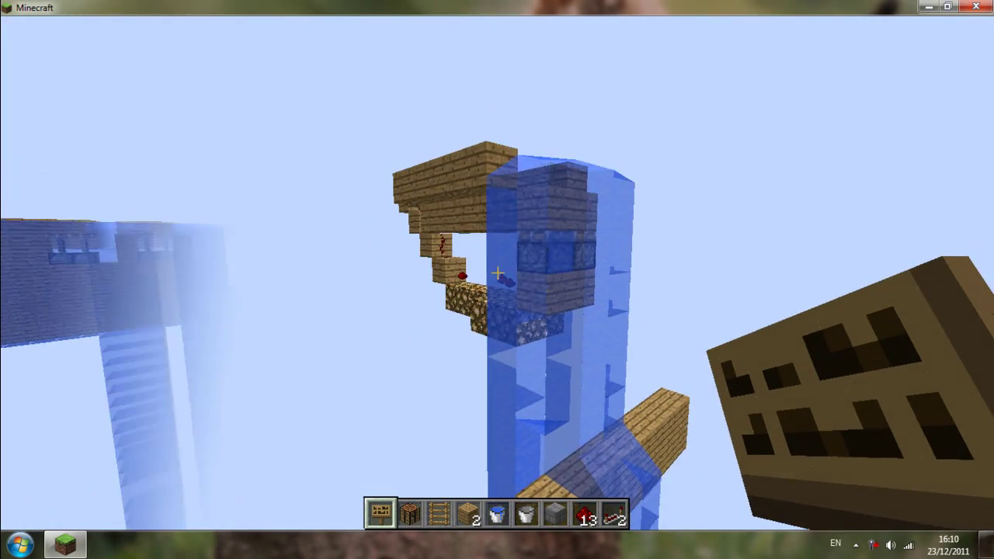
pyautogui.press('w')
pyautogui.press('a')
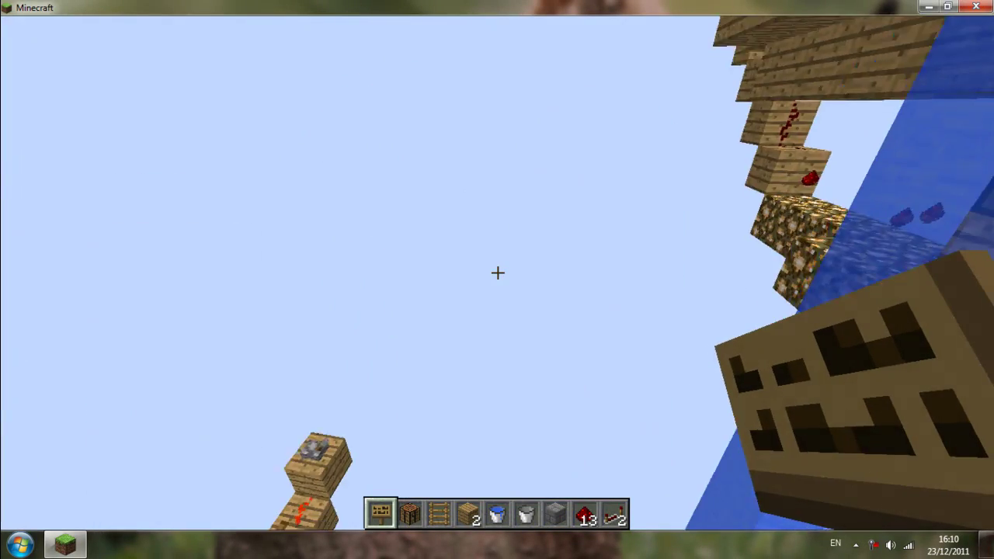
pyautogui.press('s')
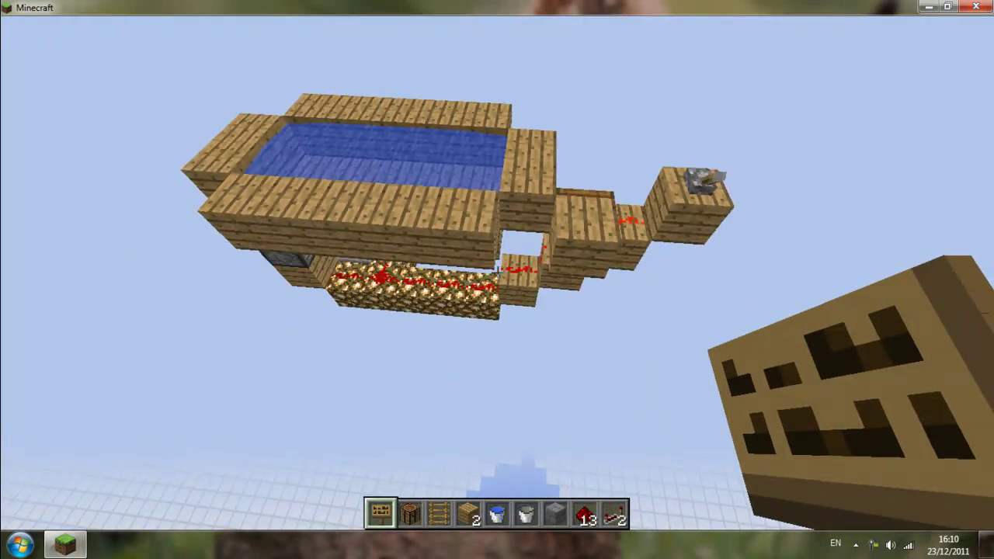
pyautogui.press('shift')
pyautogui.press('w')
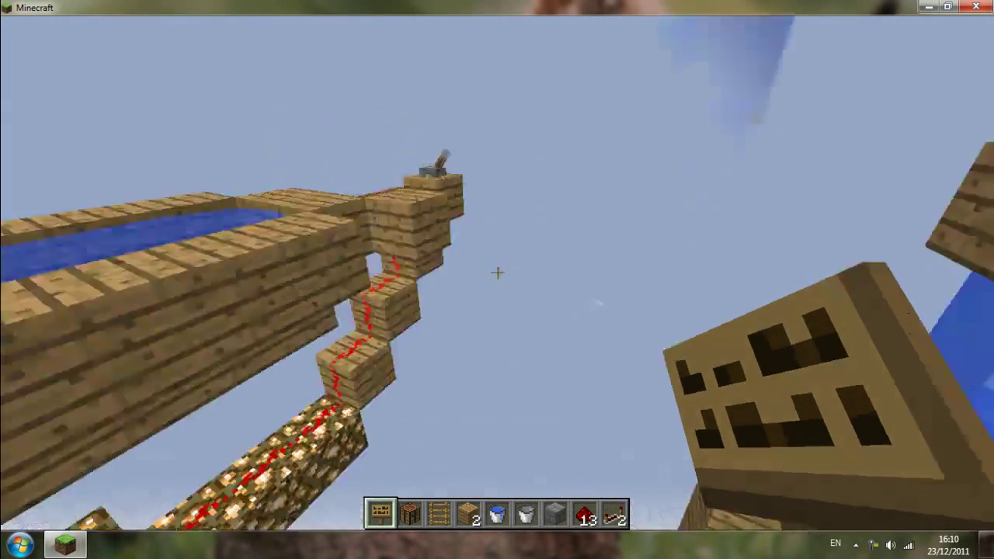
# Step: Fly over to the large plank platform and examine its water channels, boats, levers and grass-edged corner
pyautogui.press('w')
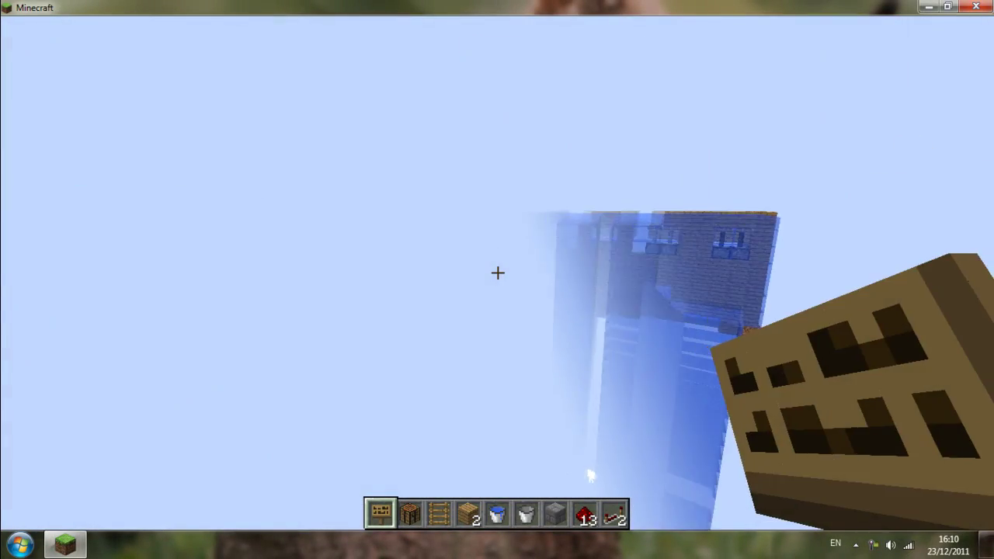
pyautogui.press('w')
pyautogui.press('space')
pyautogui.press('w')
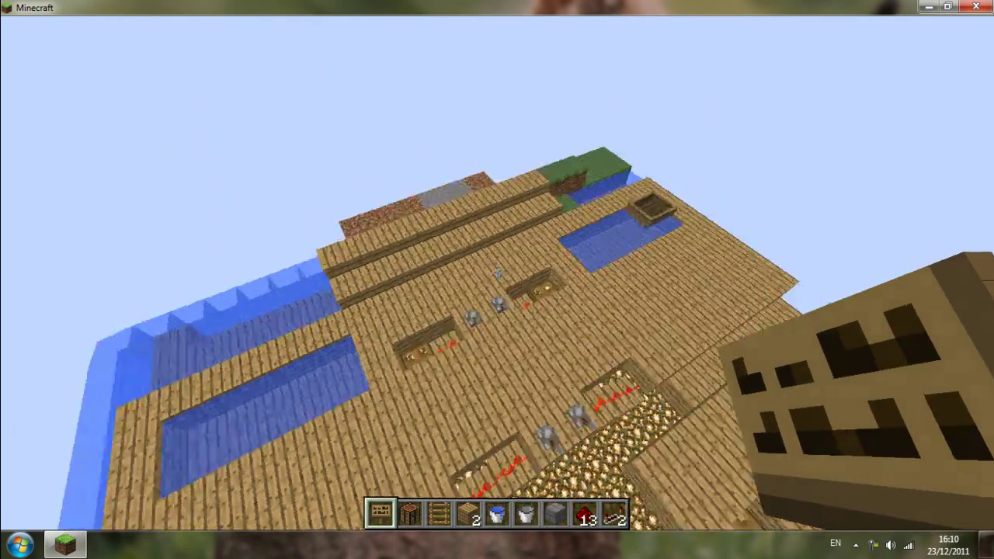
pyautogui.press('w')
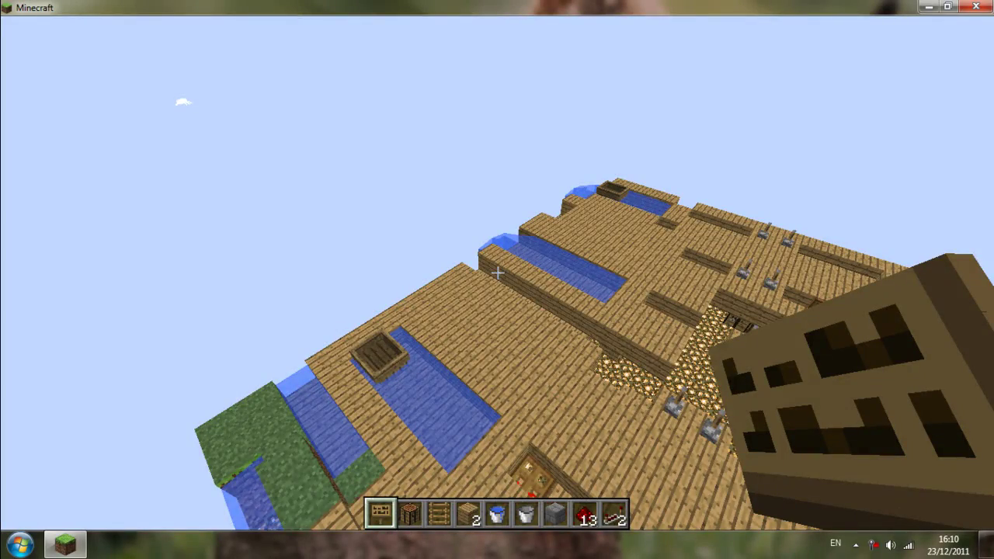
pyautogui.press('s')
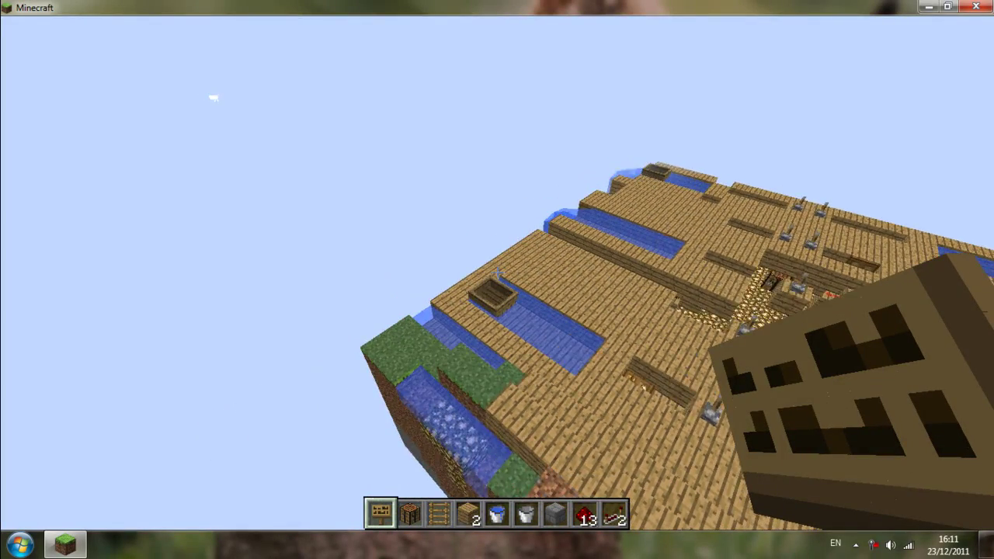
pyautogui.press('w')
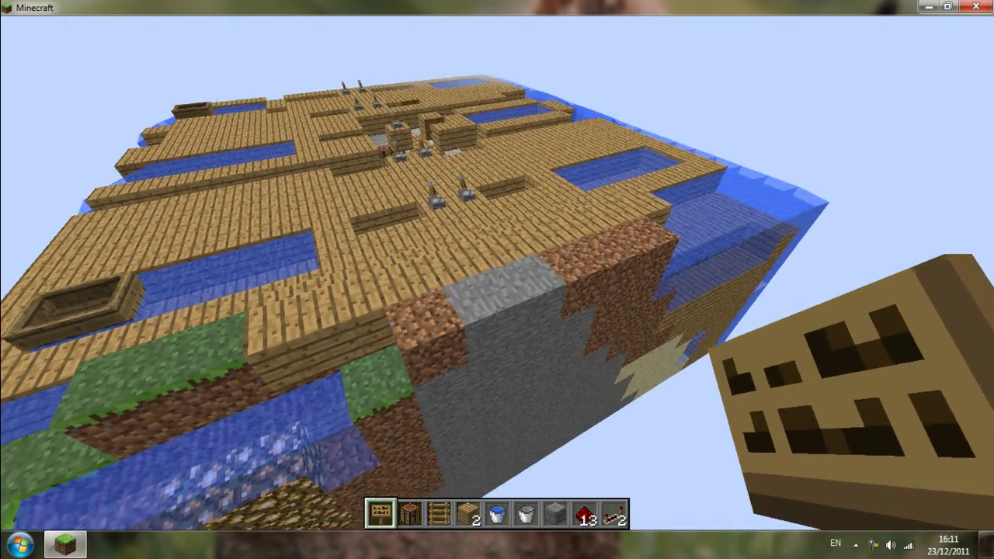
pyautogui.press('a')
pyautogui.press('shift')
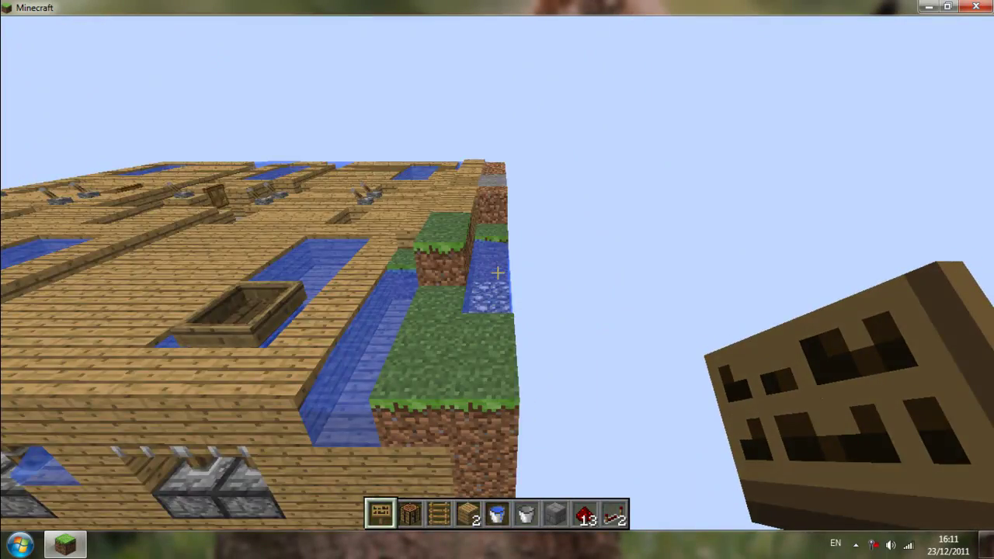
pyautogui.press('w')
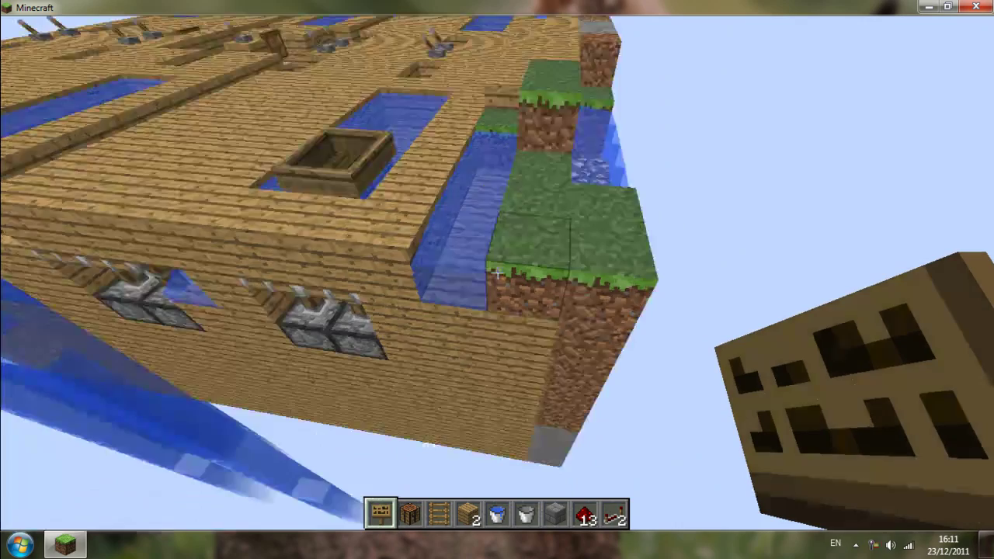
pyautogui.press('w')
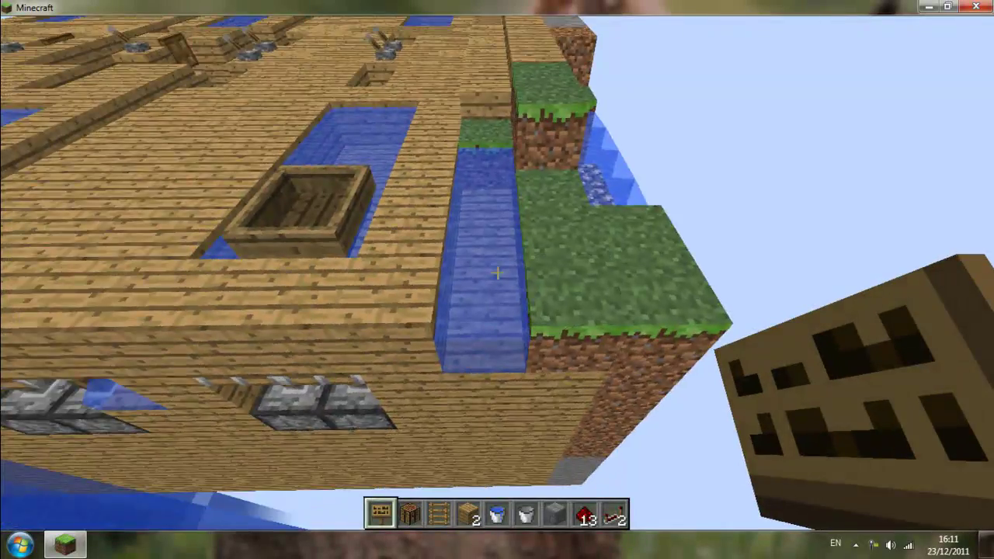
pyautogui.press('w')
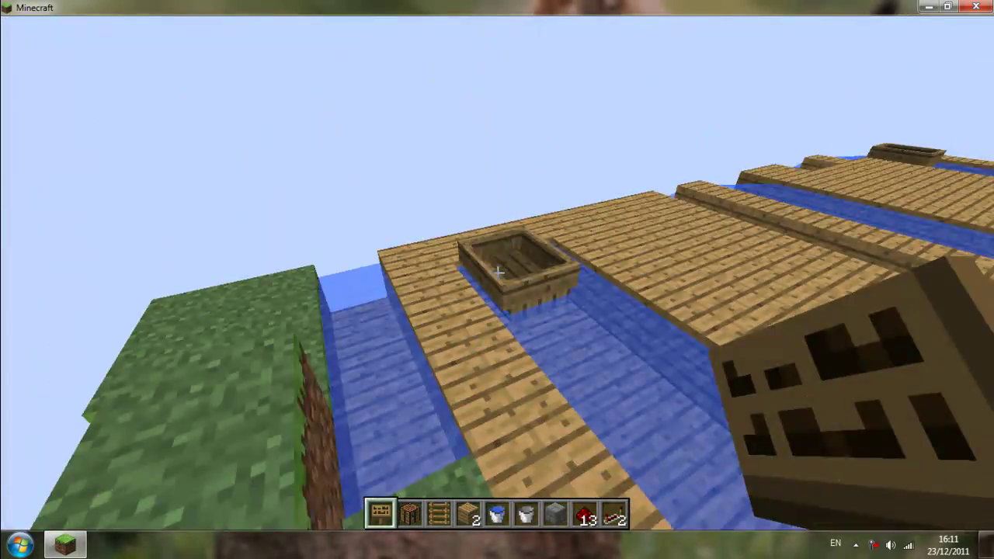
pyautogui.press('w')
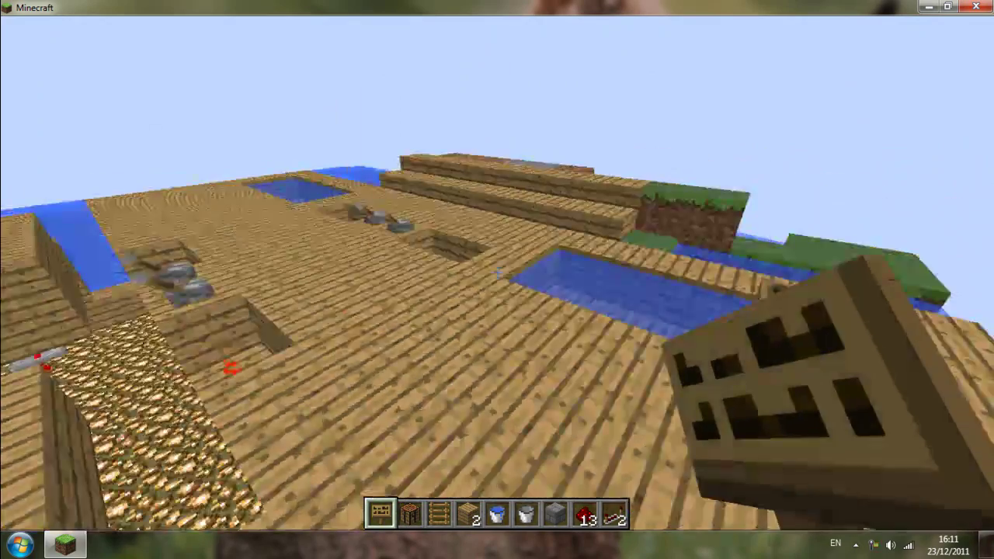